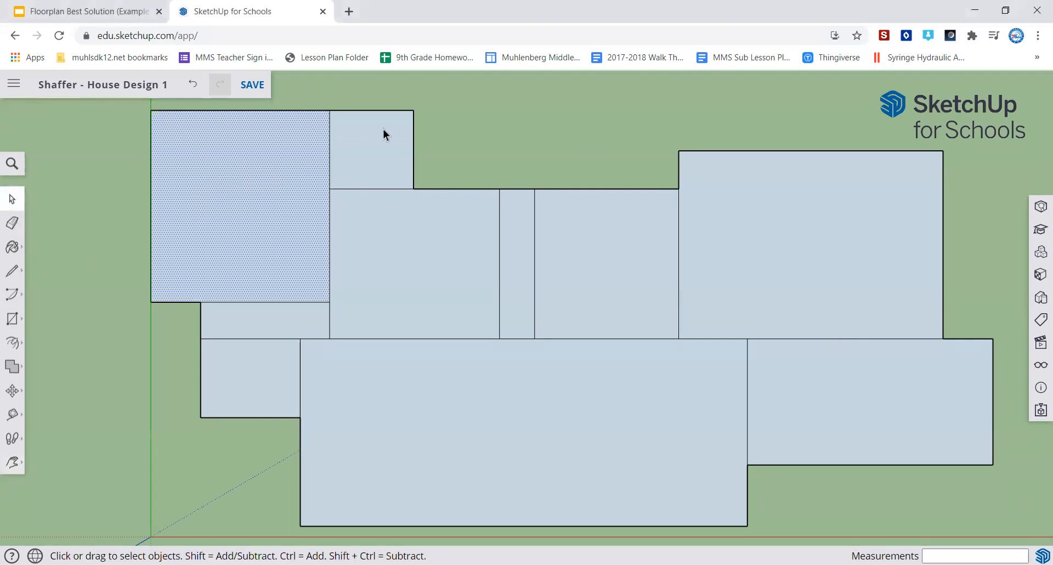
Offset the outline of the large upper-left room inward by 3 inches
click(390, 233)
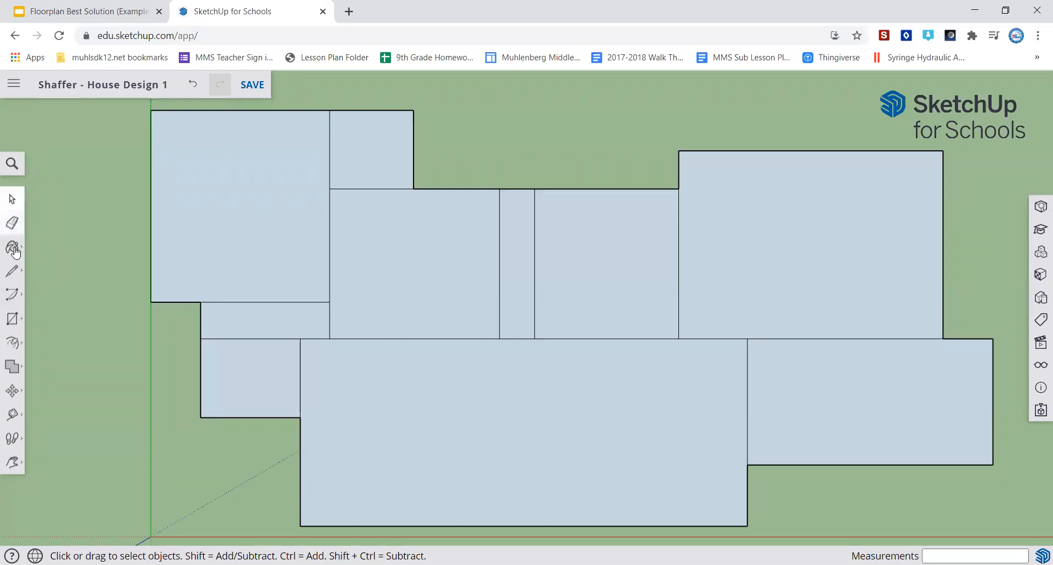
click(13, 344)
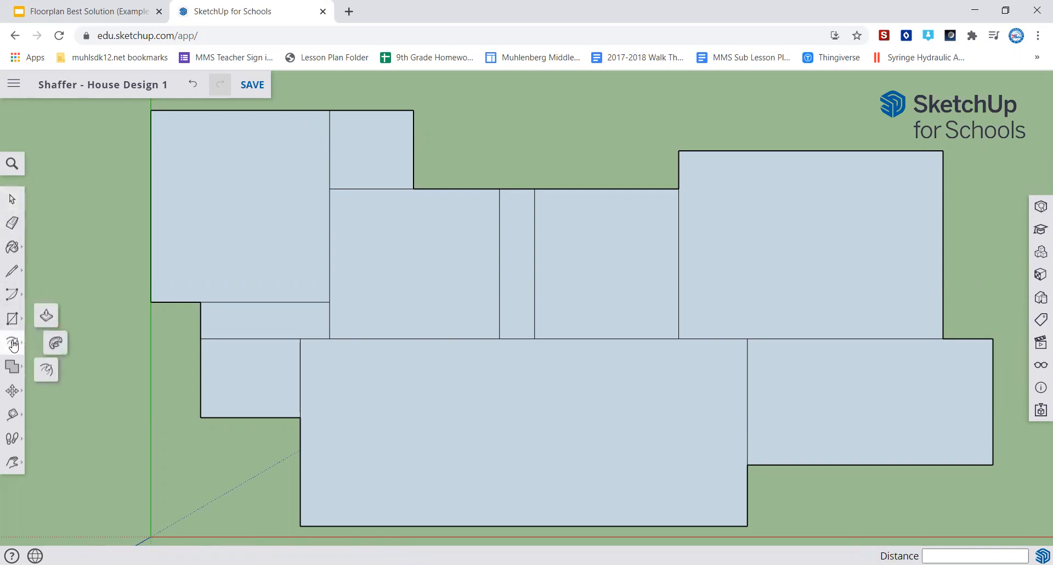
click(45, 316)
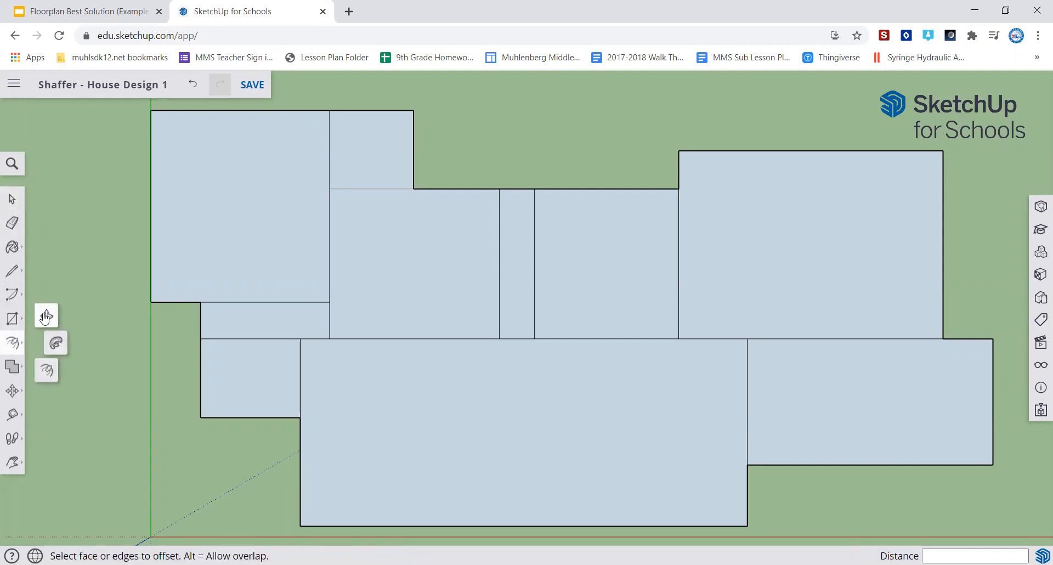
click(46, 373)
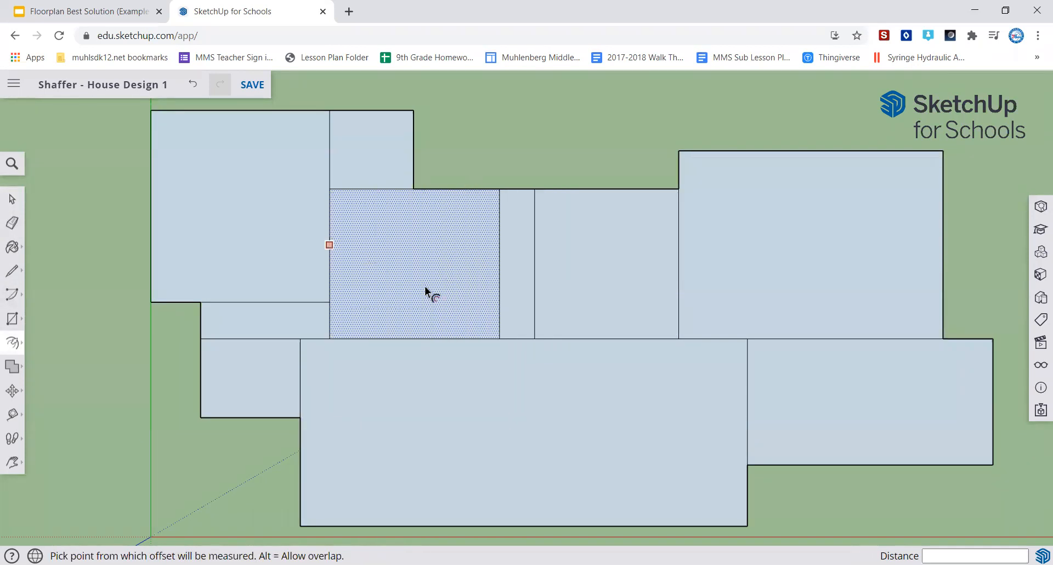
click(186, 149)
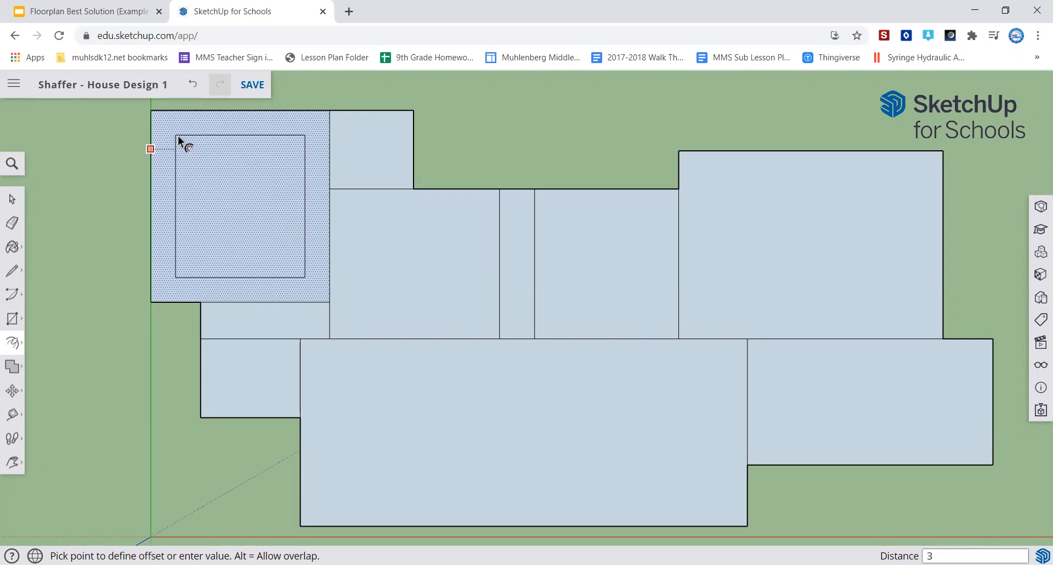
key(Return)
scroll(281, 165, up, 3)
scroll(281, 166, up, 3)
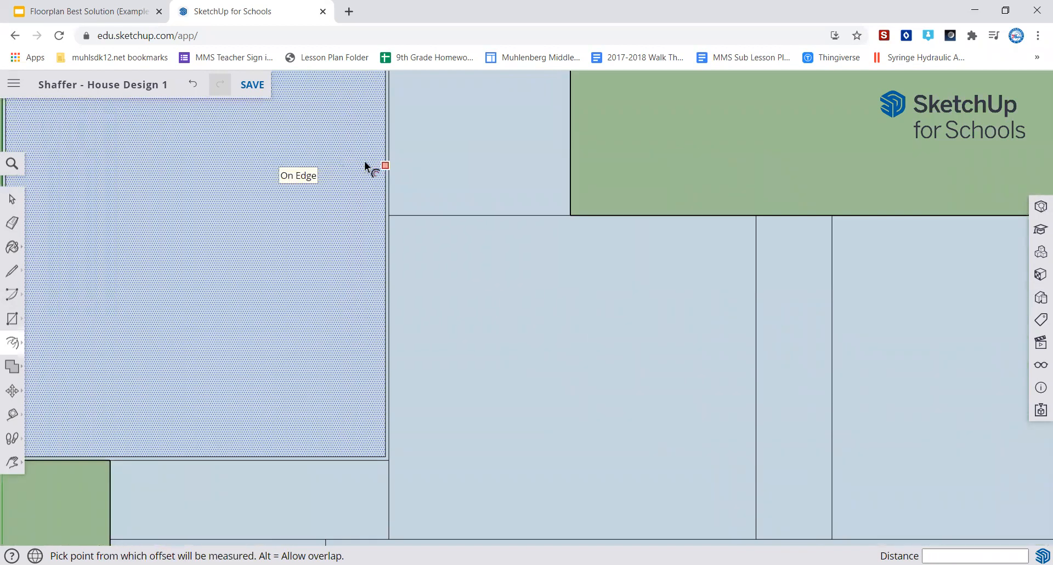
key(Escape)
click(361, 197)
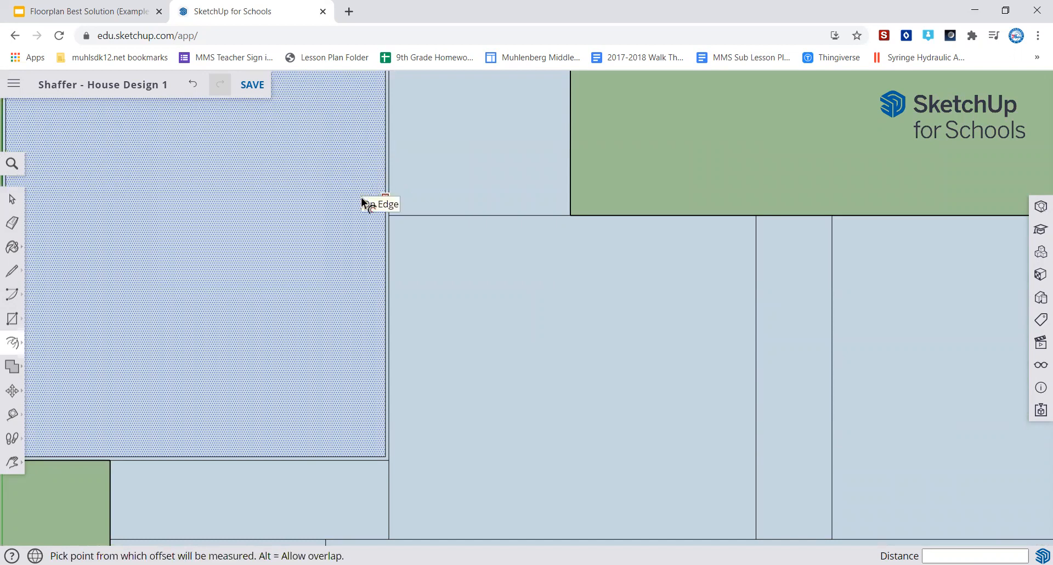
Offset the small room beside the large upper-left room and the room directly below it inward by 3 inches each
scroll(361, 196, down, 1)
scroll(361, 197, down, 2)
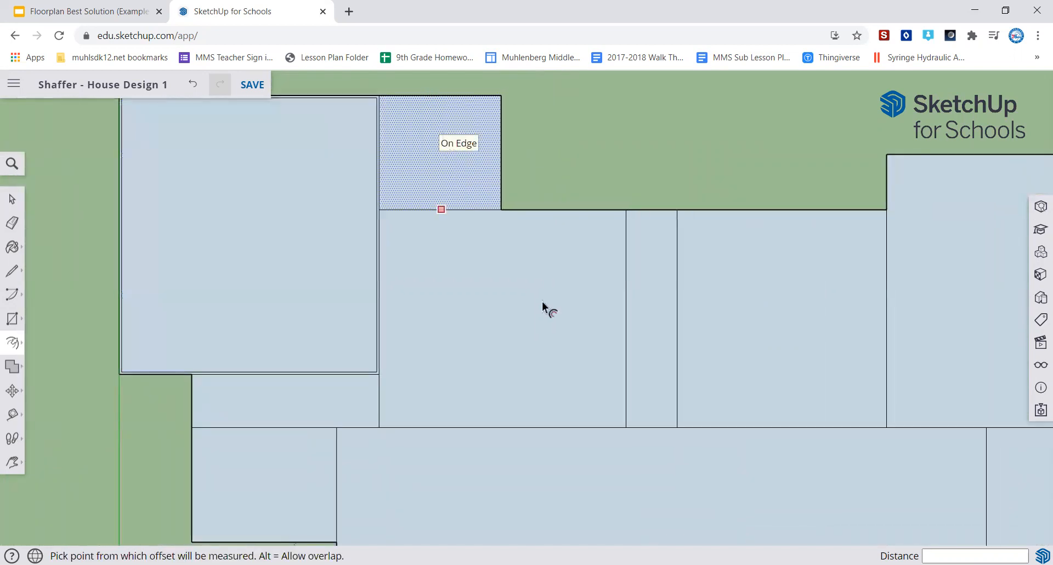
click(433, 155)
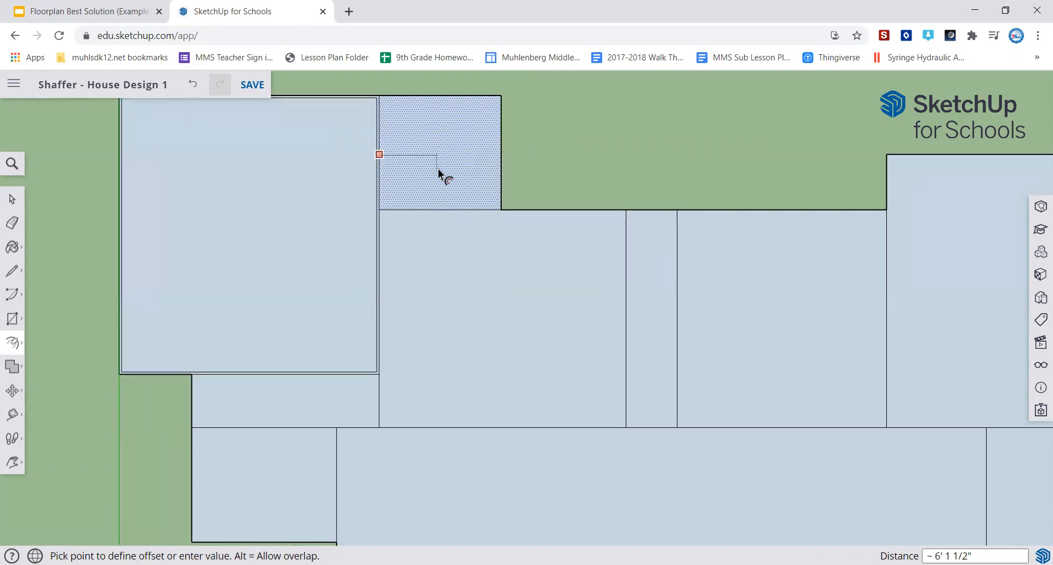
text(3)
key(Return)
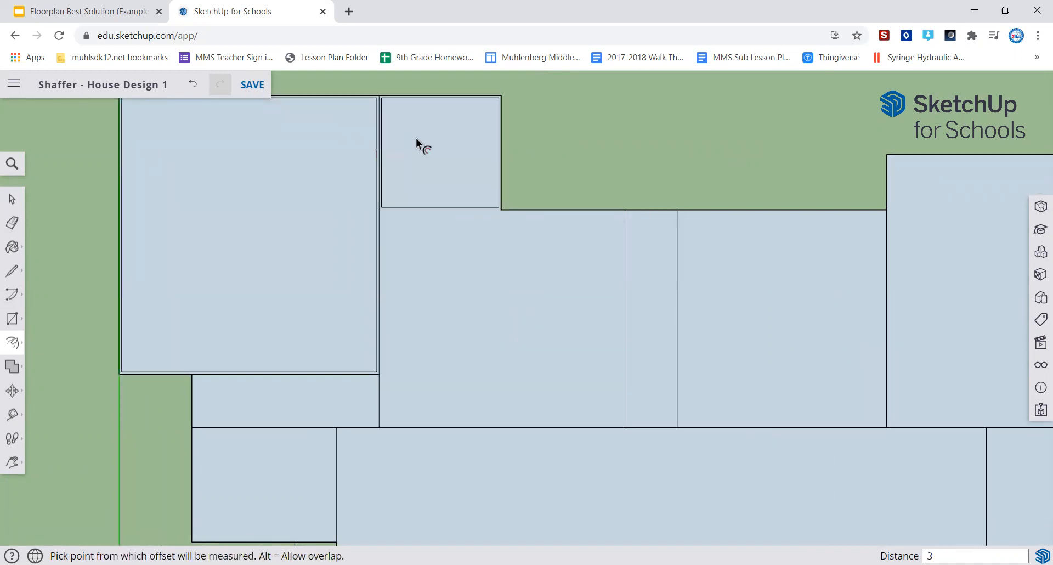
click(443, 259)
text(3)
key(Return)
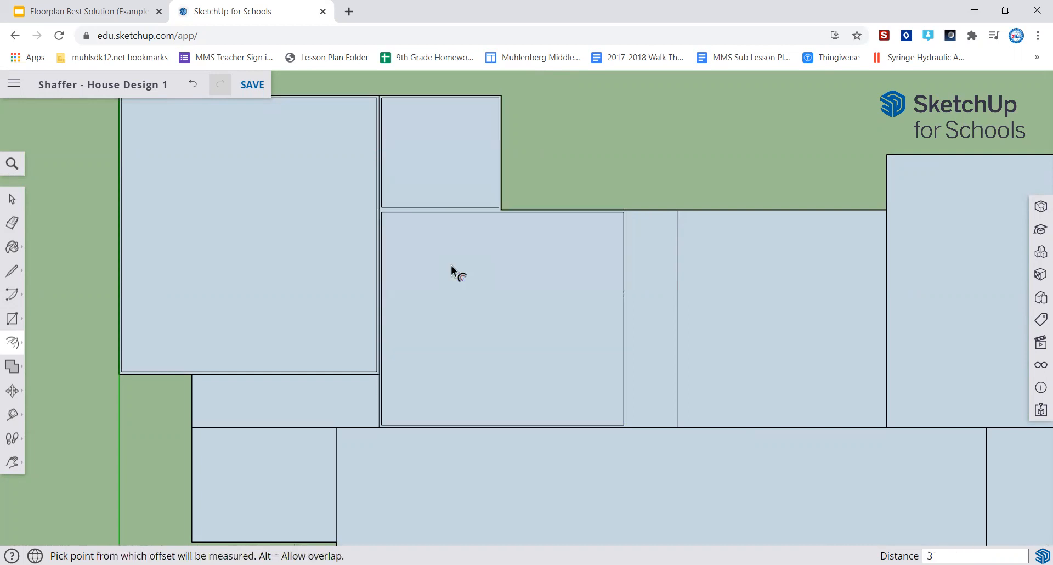
click(311, 383)
click(350, 396)
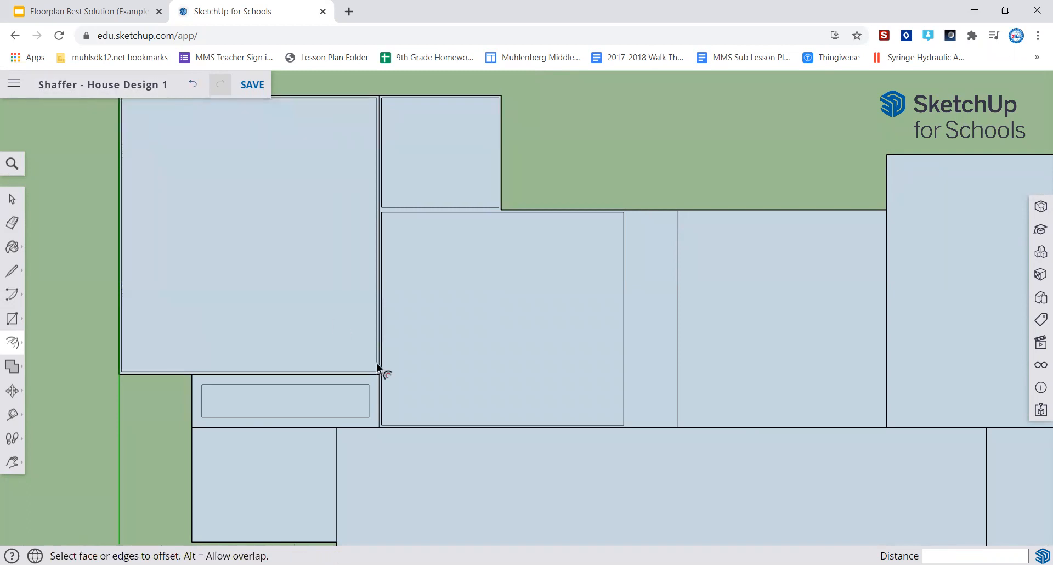
click(232, 143)
click(192, 85)
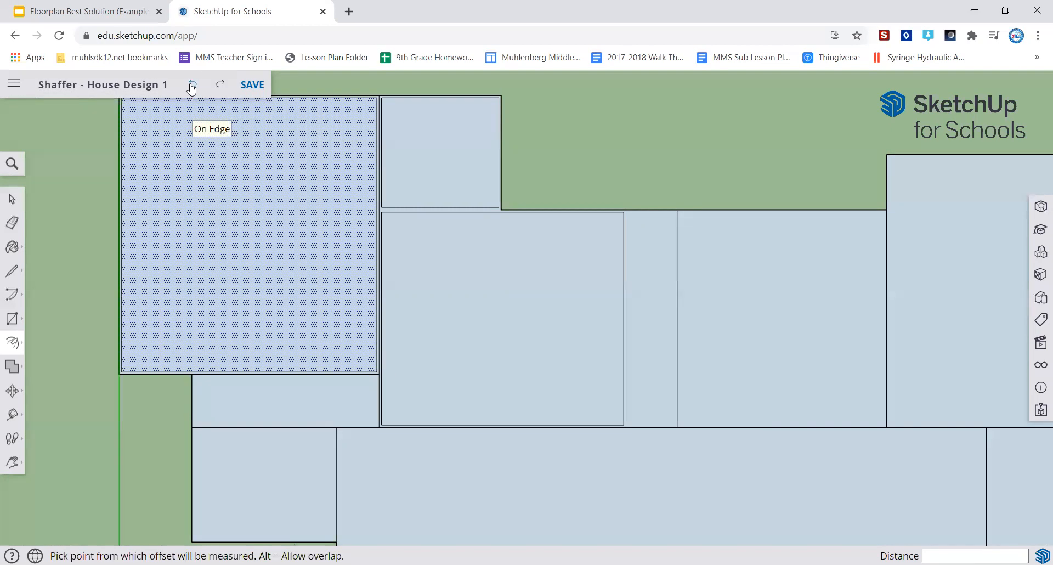
Offset the narrow room under the large upper-left room and the small room below it inward by 3 inches each
click(223, 401)
text(3)
key(Return)
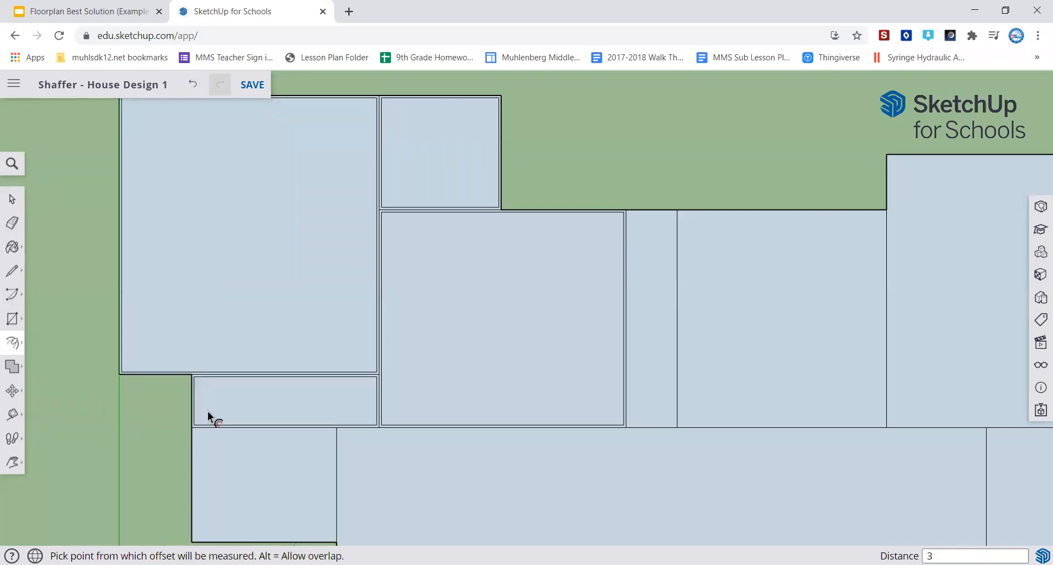
click(224, 476)
text(3)
key(Return)
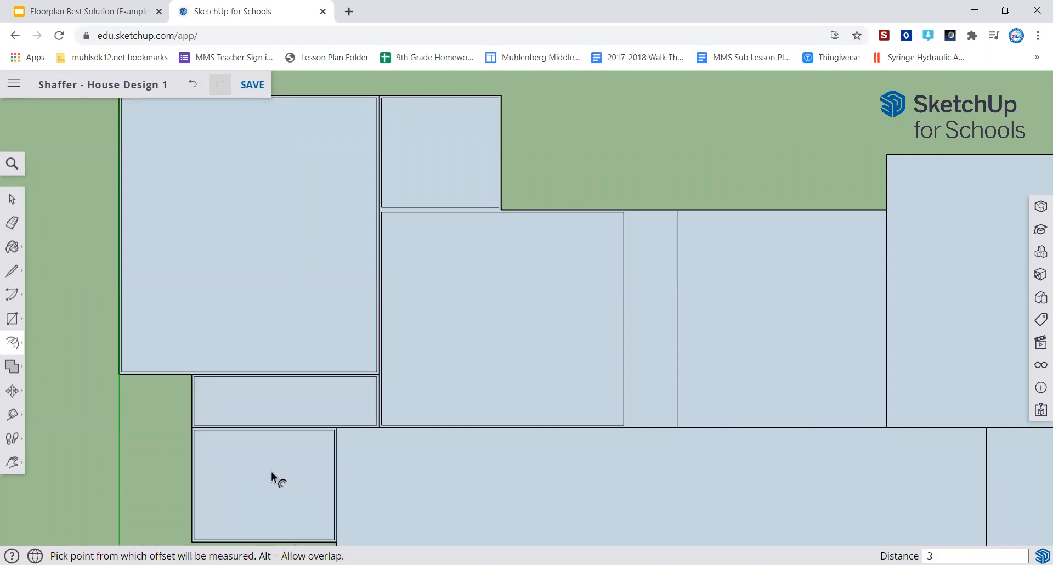
Offset the large lower central room and the narrow vertical hallway inward by 3 inches each
click(412, 479)
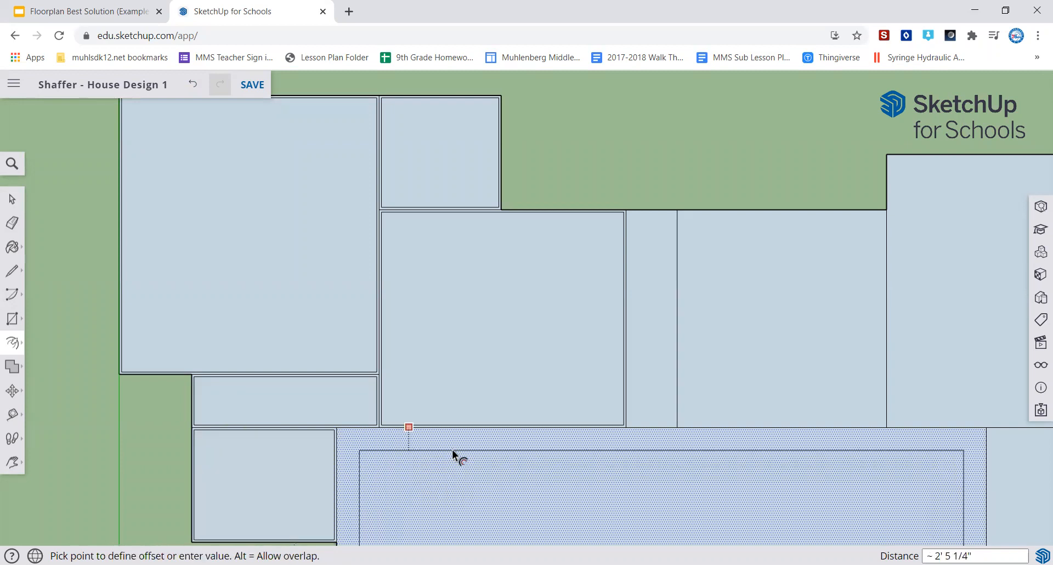
text(3)
key(Return)
click(650, 248)
text(3)
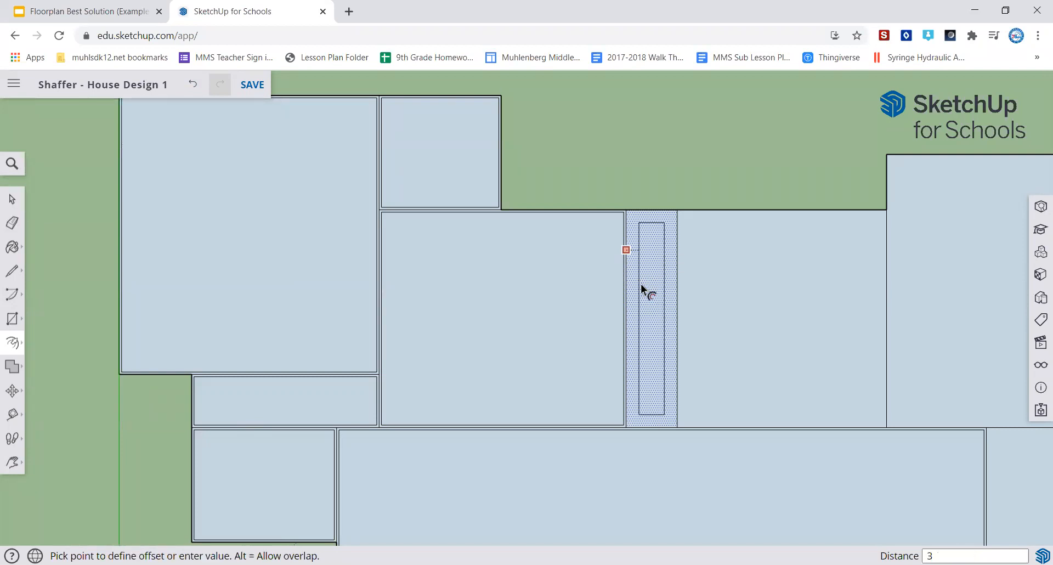
key(Return)
Offset the room right of the hallway, the large upper-right room and the lower-right room inward by 3 inches each
click(766, 311)
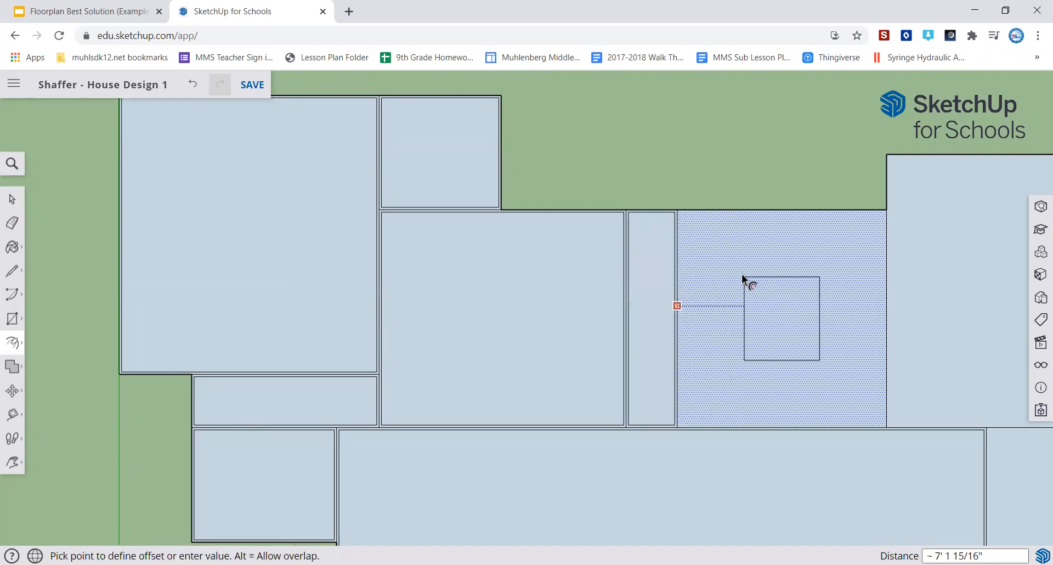
text(3)
key(Return)
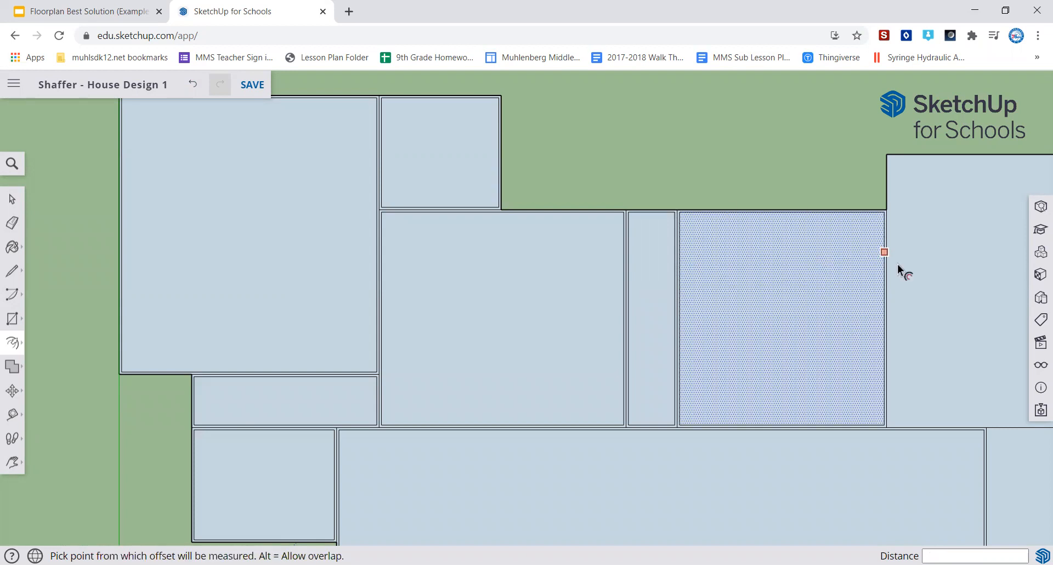
click(948, 263)
text(3)
key(Return)
click(1019, 485)
text(3)
key(Return)
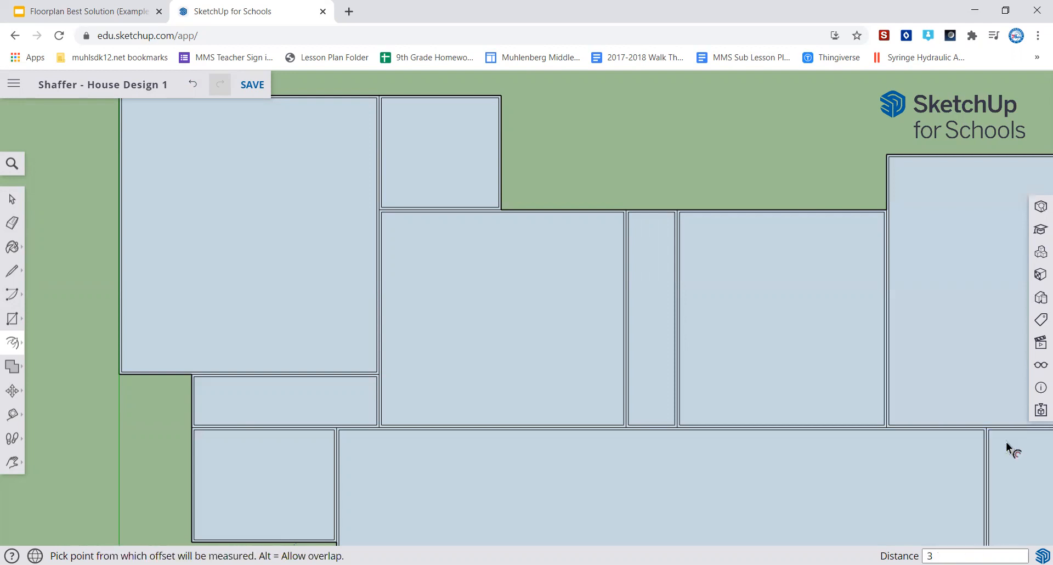
Bring the whole floor plan into view and save the house design
scroll(627, 196, up, 1)
scroll(627, 196, down, 3)
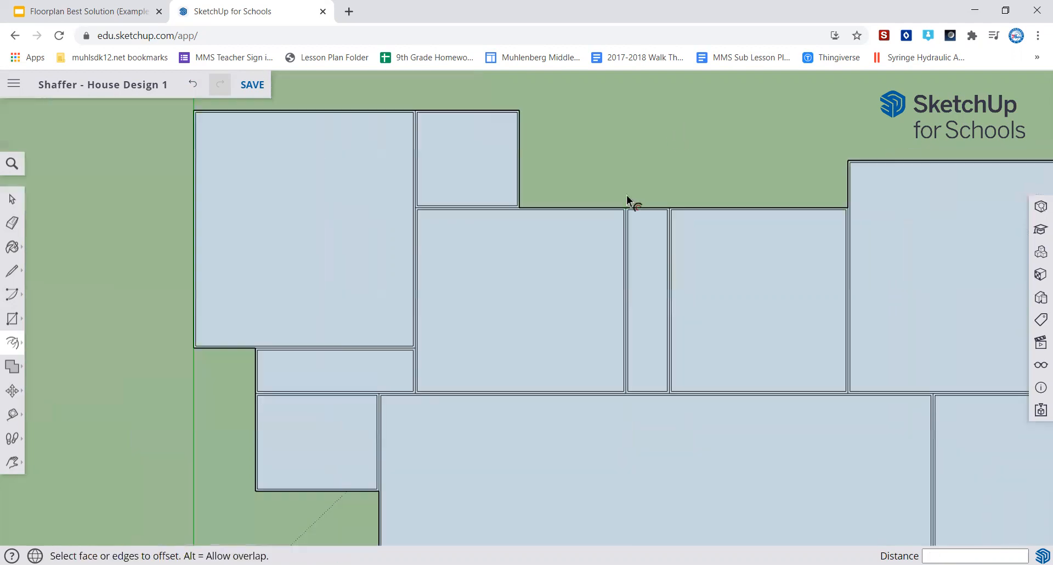
scroll(627, 195, up, 1)
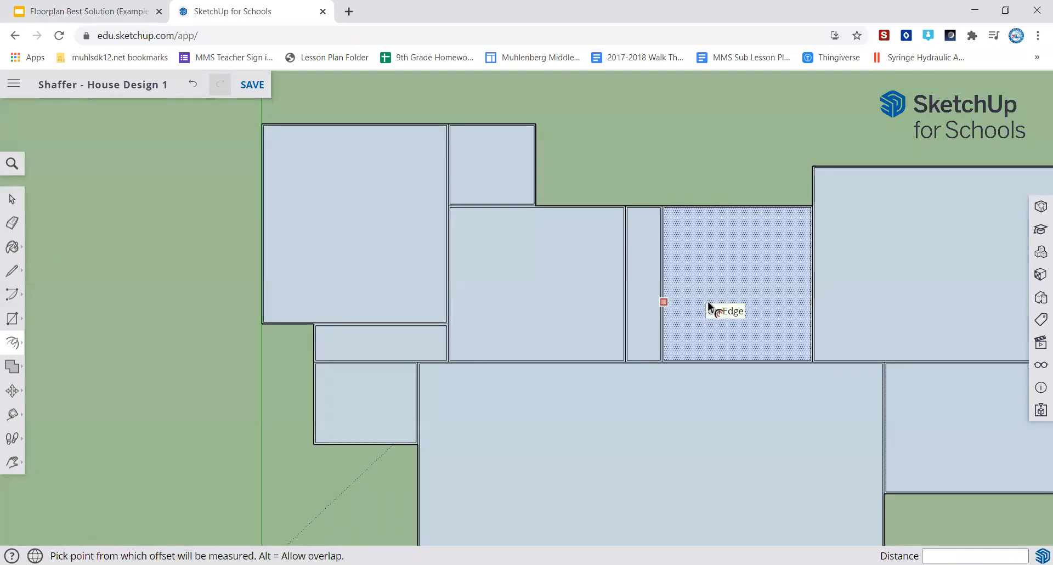
key(h)
drag(707, 301, 555, 265)
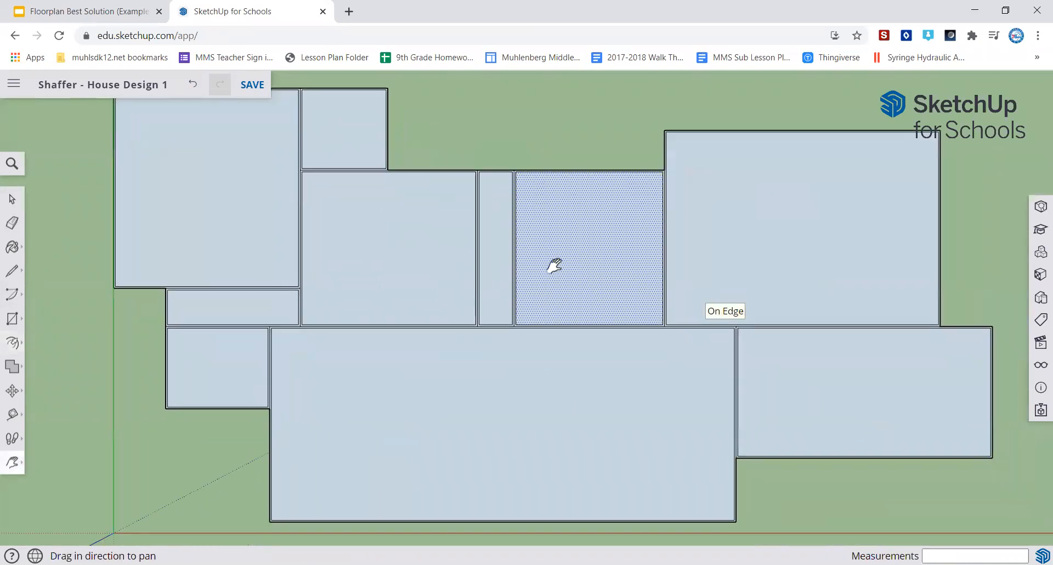
key(space)
click(806, 494)
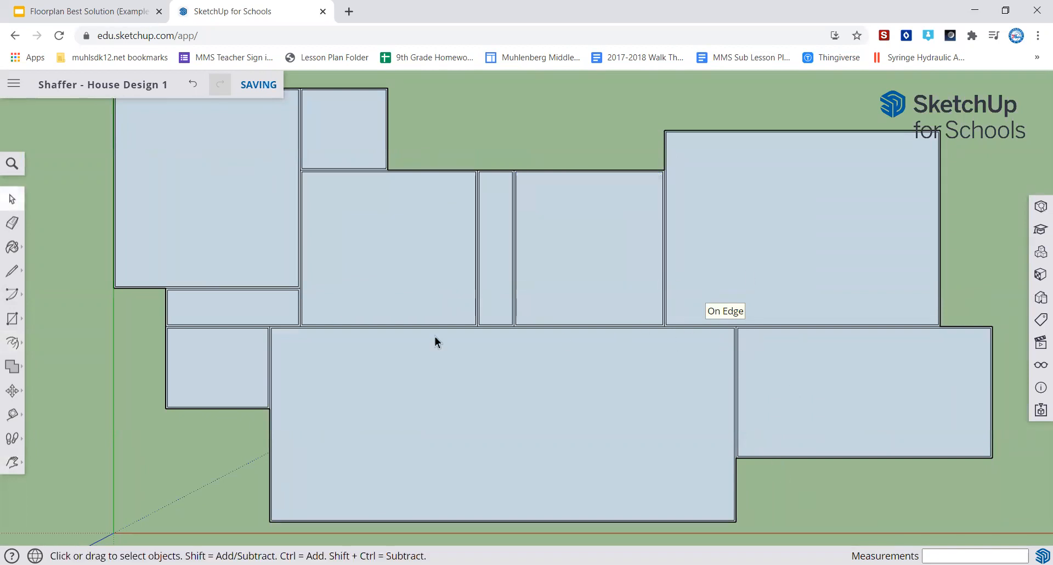
Erase the centre lines inside the walls above and to the right of the narrow room under the large upper-left room
scroll(275, 265, down, 1)
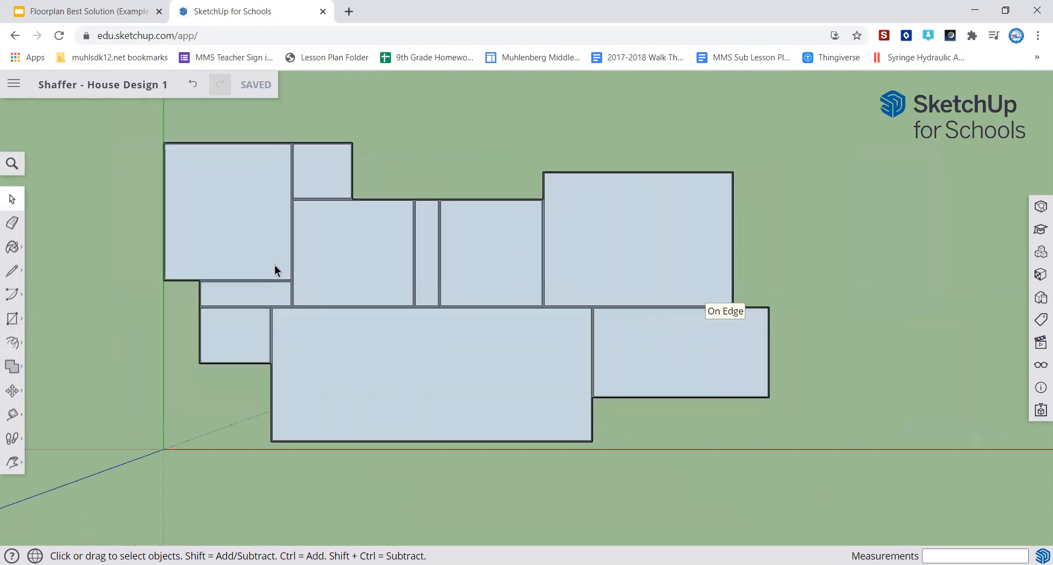
scroll(275, 265, up, 3)
scroll(275, 265, up, 1)
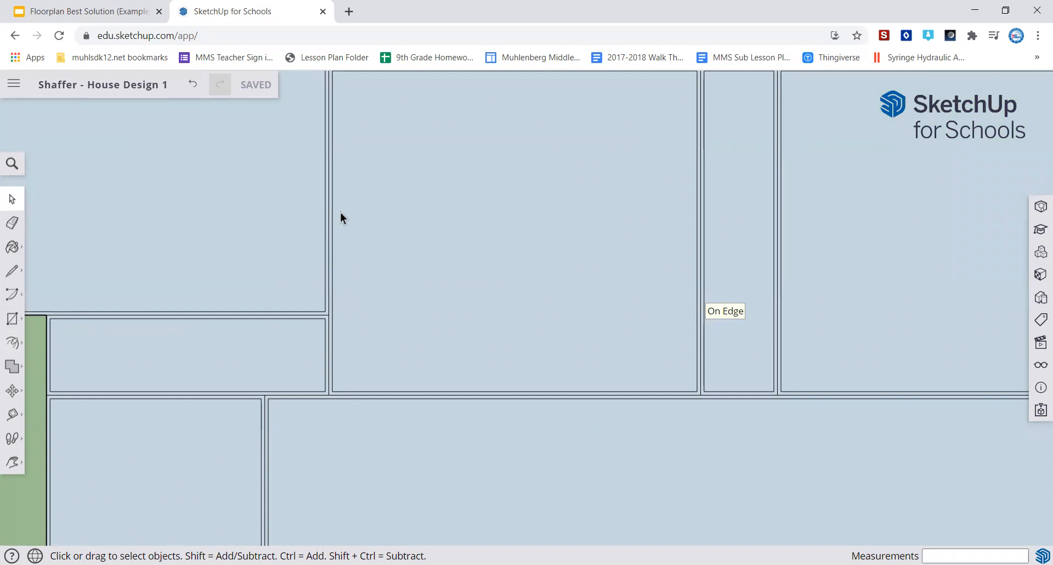
key(e)
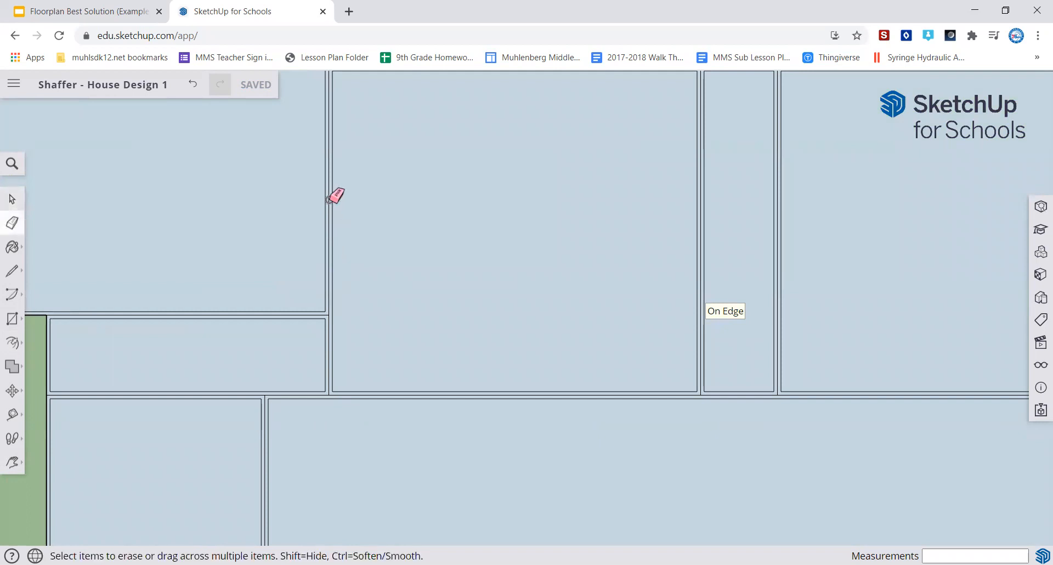
click(328, 199)
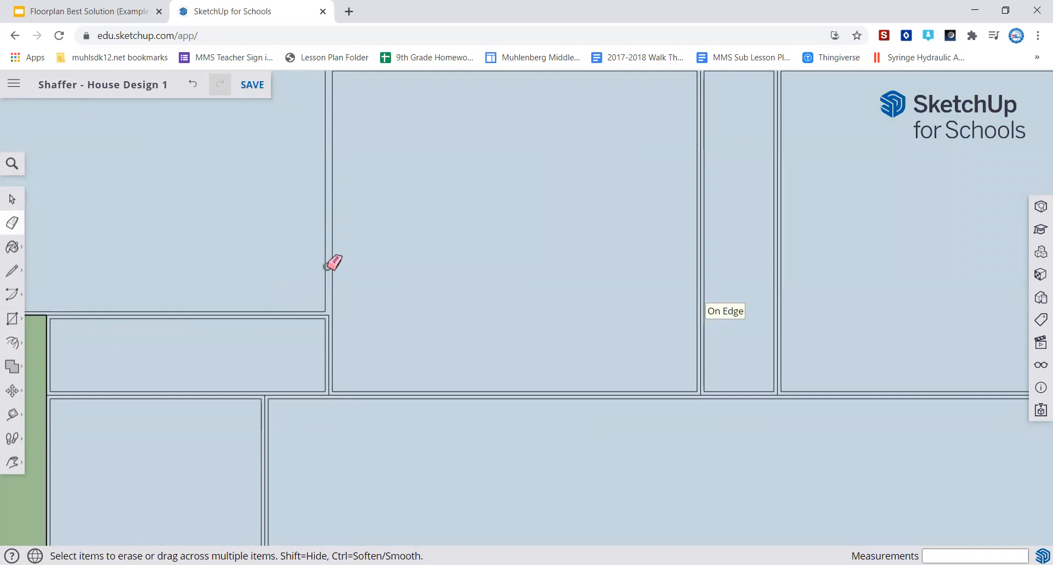
click(328, 315)
click(328, 315)
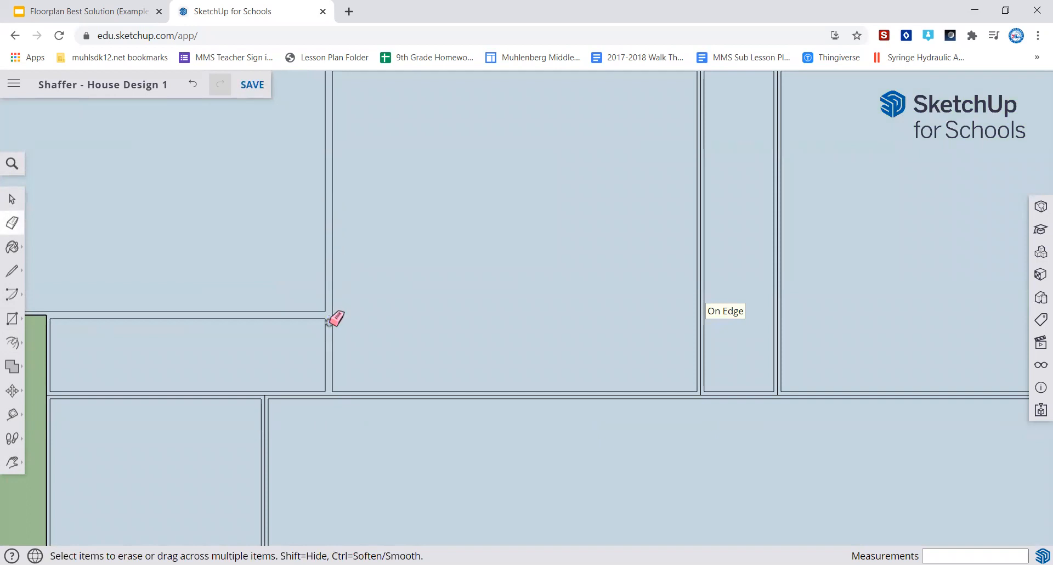
Erase the wall centre lines below the left middle room and around the small lower-left room's upper and right sides
click(329, 395)
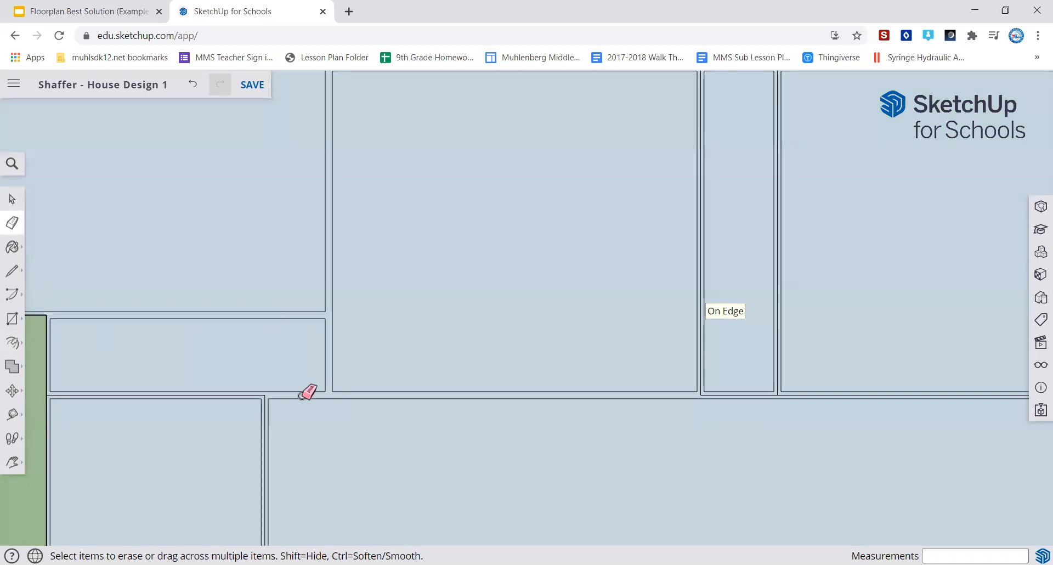
click(263, 398)
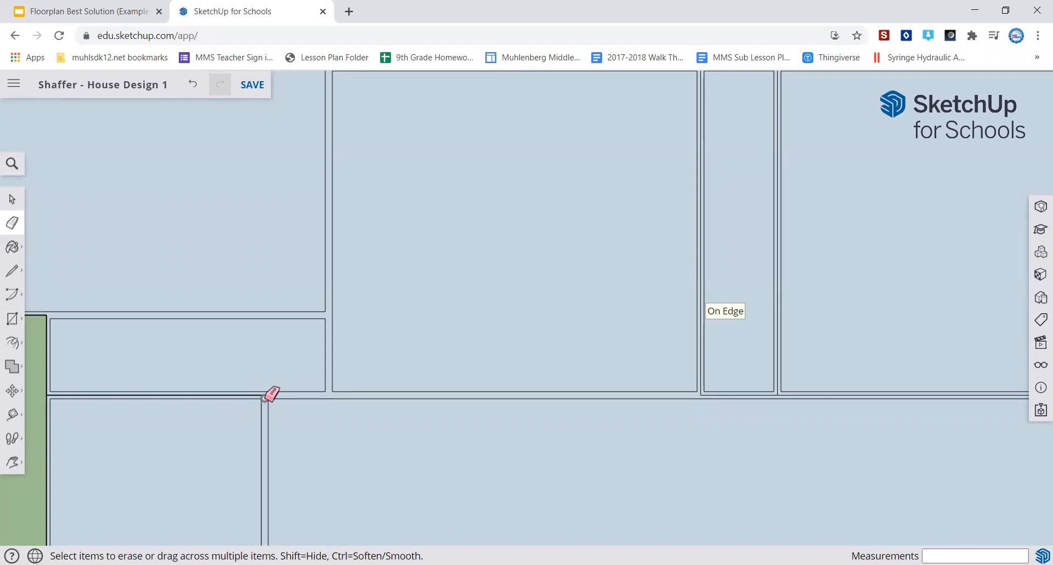
click(262, 396)
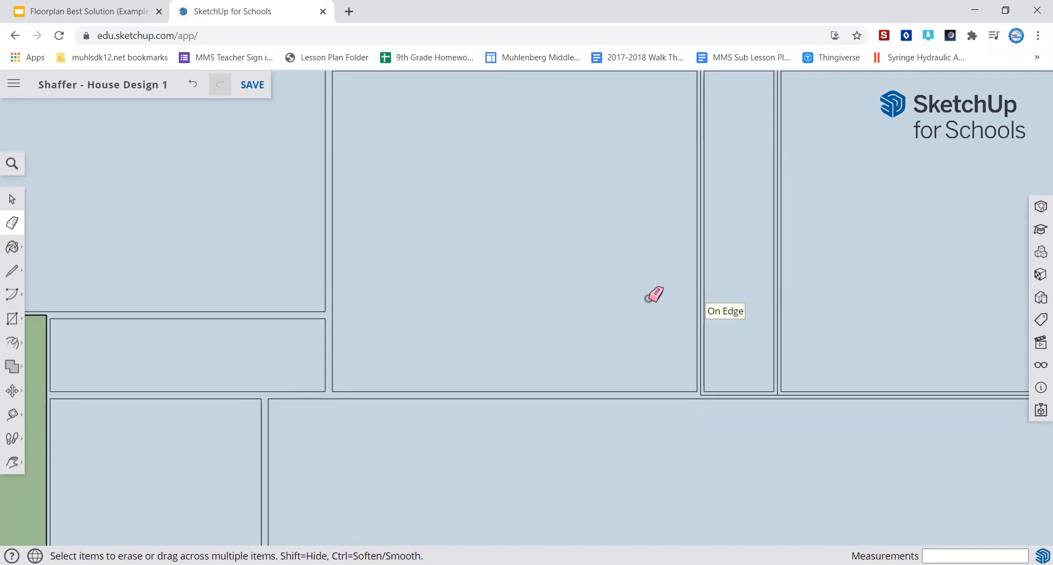
Erase the centre lines in the walls on both sides of the narrow hallway and in the wall below it
click(701, 284)
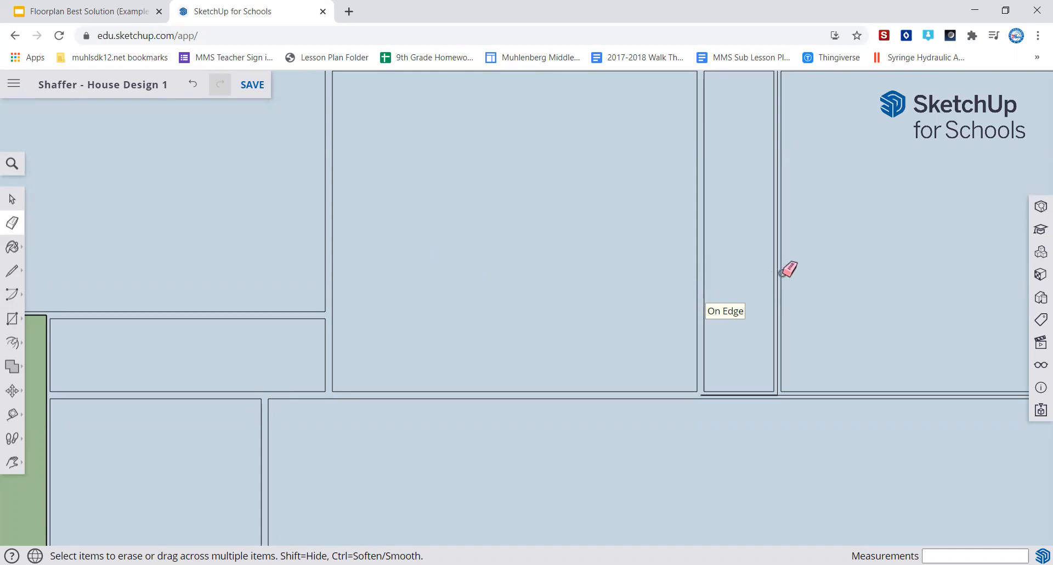
click(778, 275)
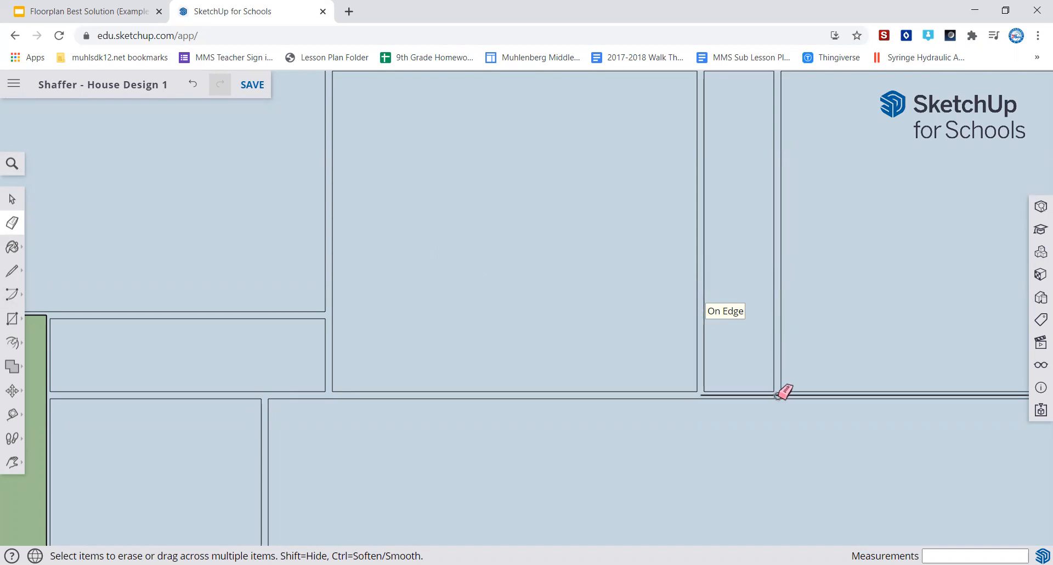
click(778, 395)
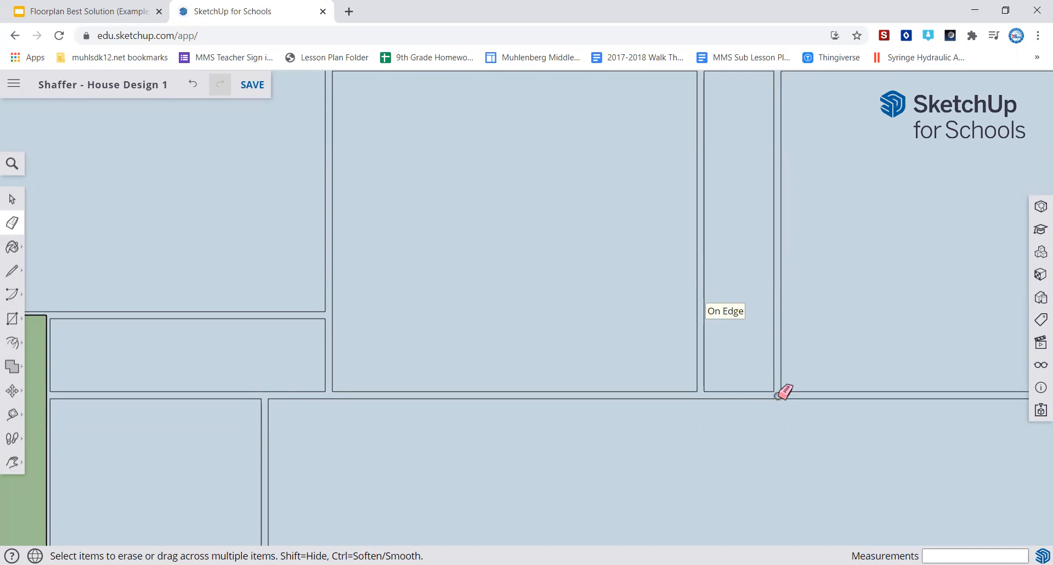
Erase the centre lines in the walls beside and below the small upper room and in the wall left of the large upper-right room
scroll(772, 340, up, 3)
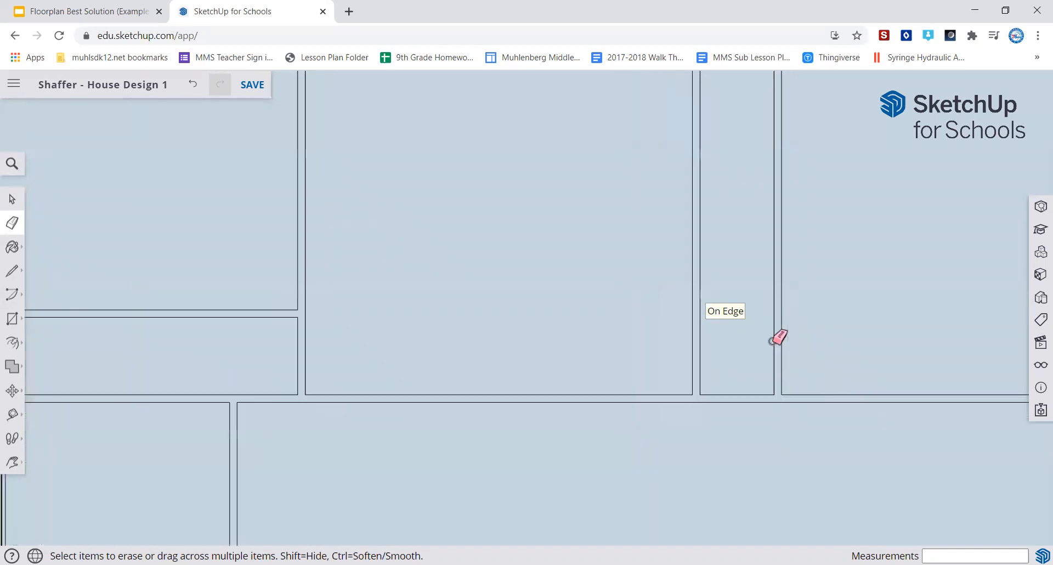
scroll(778, 337, down, 5)
scroll(778, 336, up, 2)
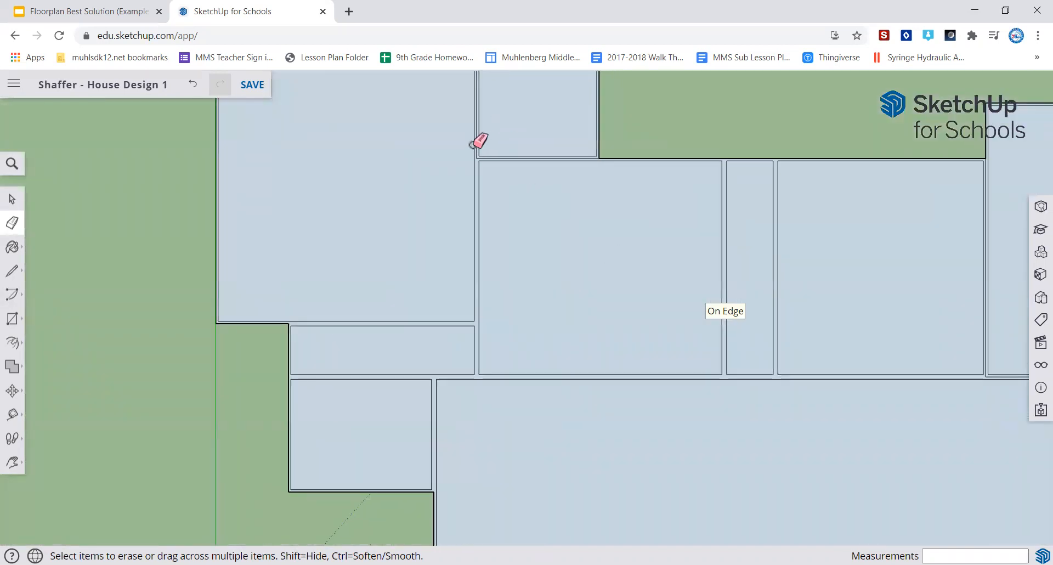
scroll(486, 121, down, 3)
scroll(481, 125, up, 2)
scroll(485, 122, up, 2)
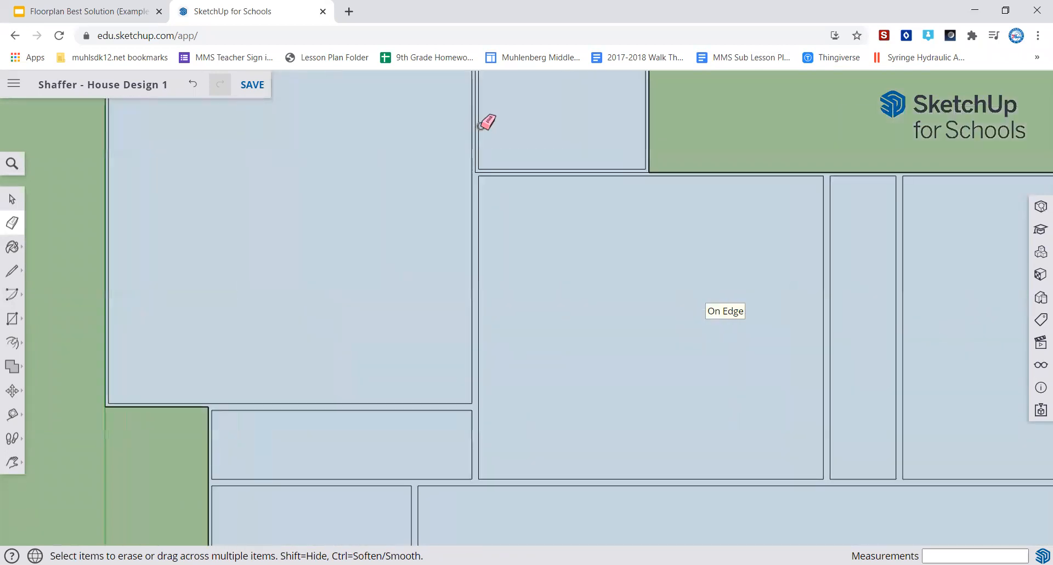
drag(475, 132, 527, 171)
scroll(665, 221, down, 4)
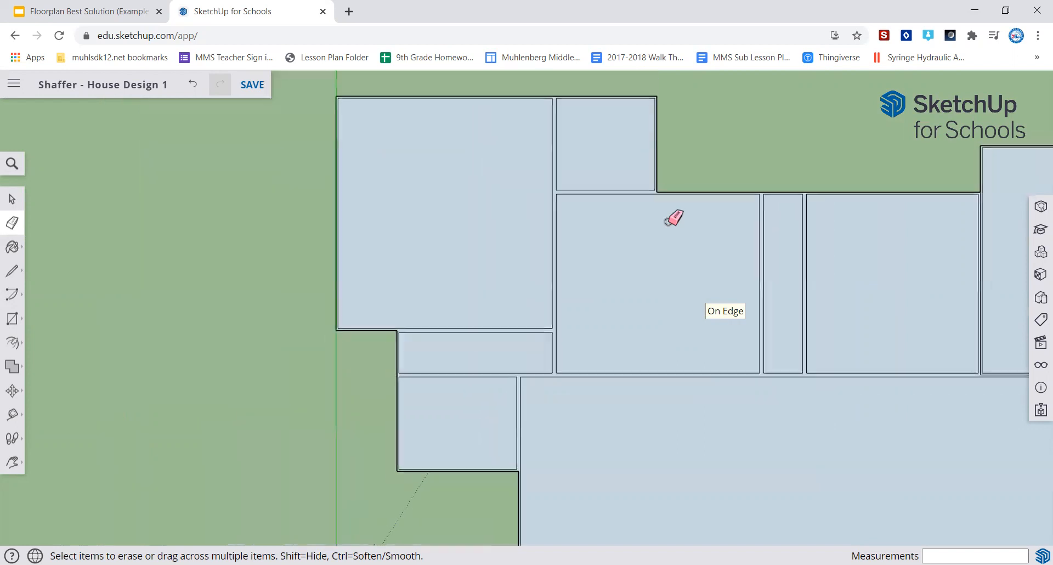
scroll(983, 359, up, 5)
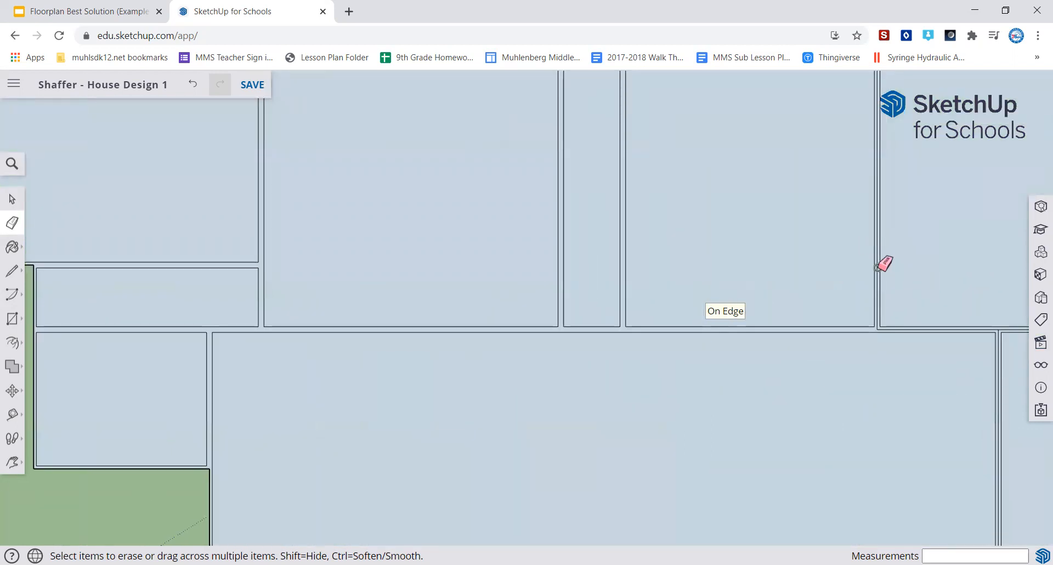
click(877, 268)
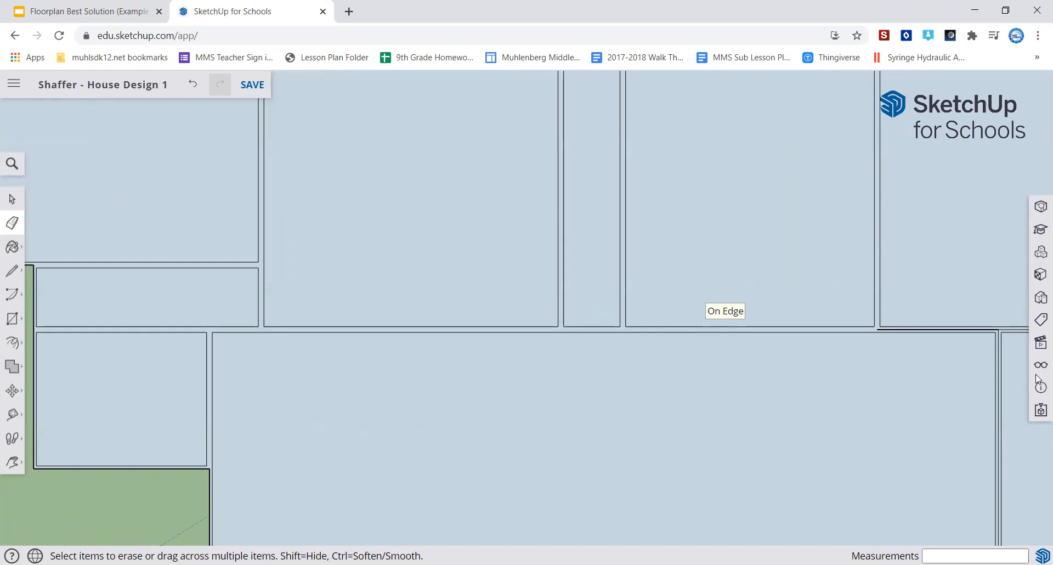
click(996, 331)
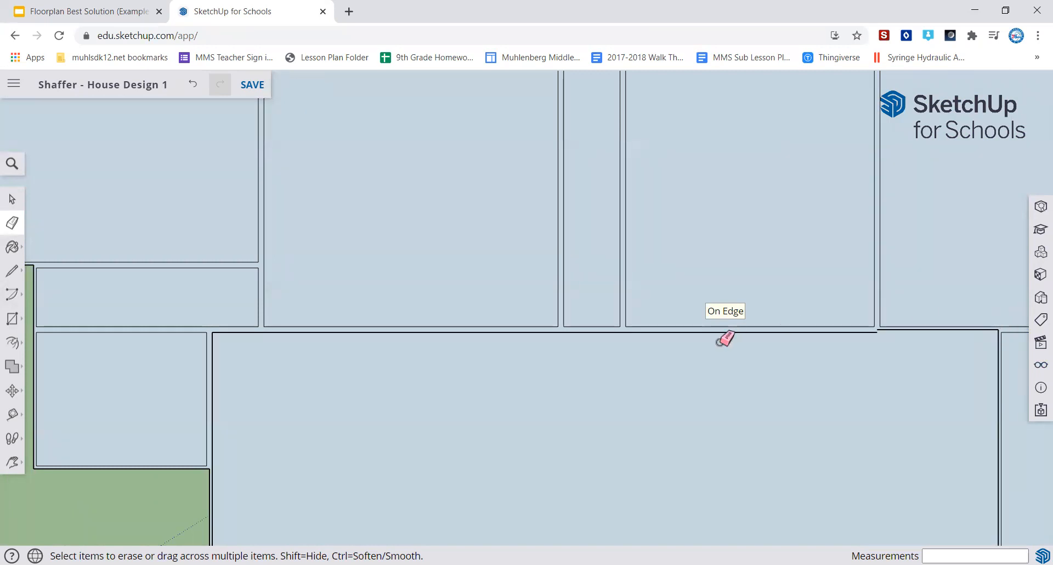
click(193, 86)
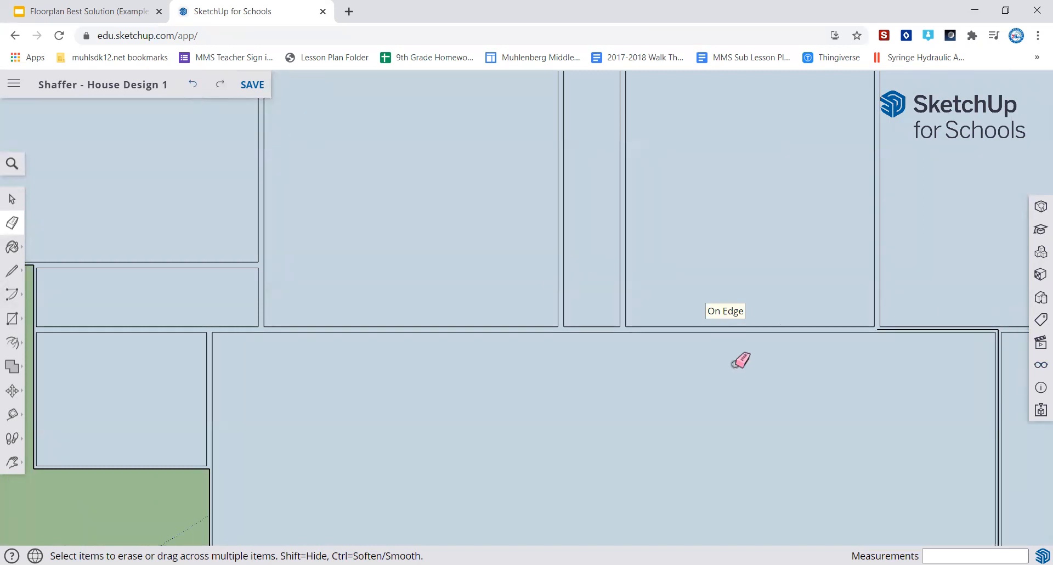
click(993, 329)
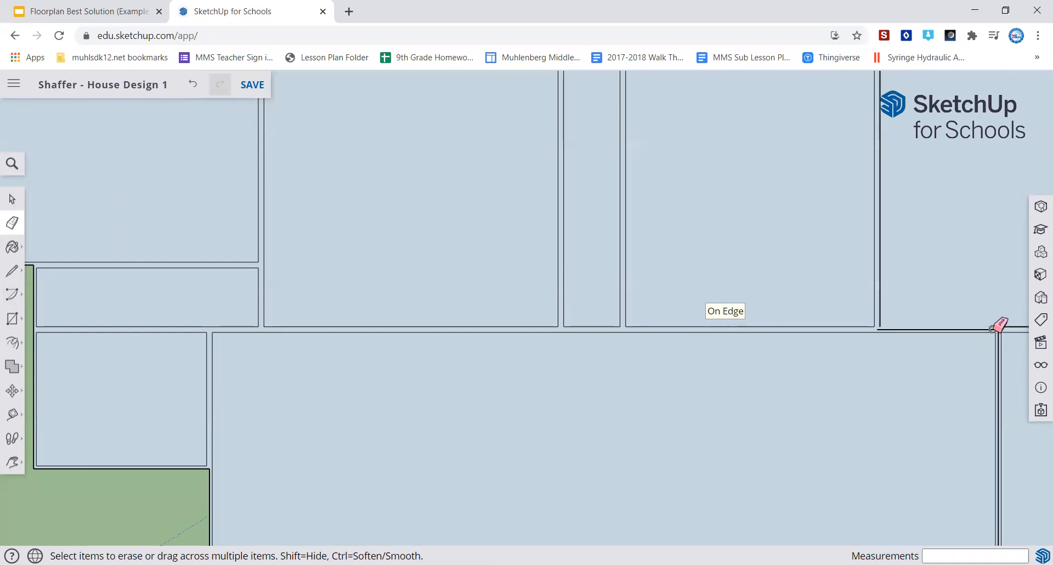
click(192, 85)
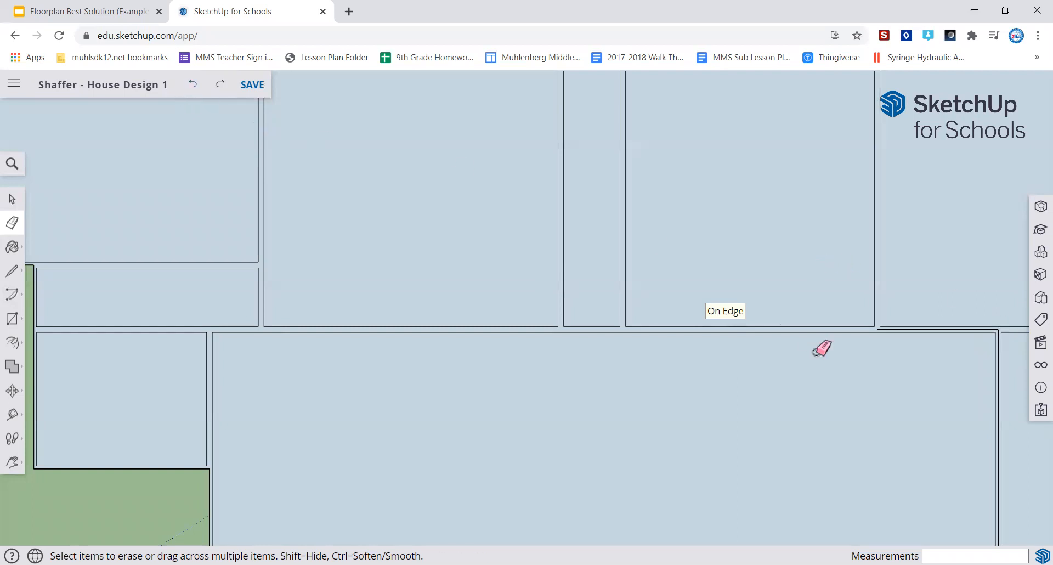
Erase the centre lines below the large upper-right room and in the wall between the large lower room and the lower-right room
scroll(984, 345, up, 1)
scroll(984, 347, up, 1)
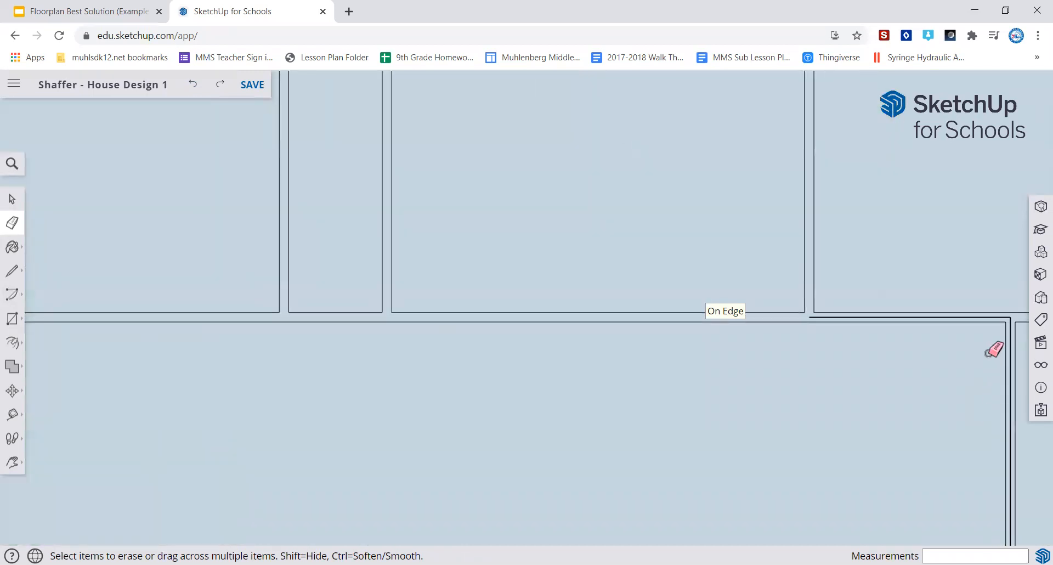
click(1010, 320)
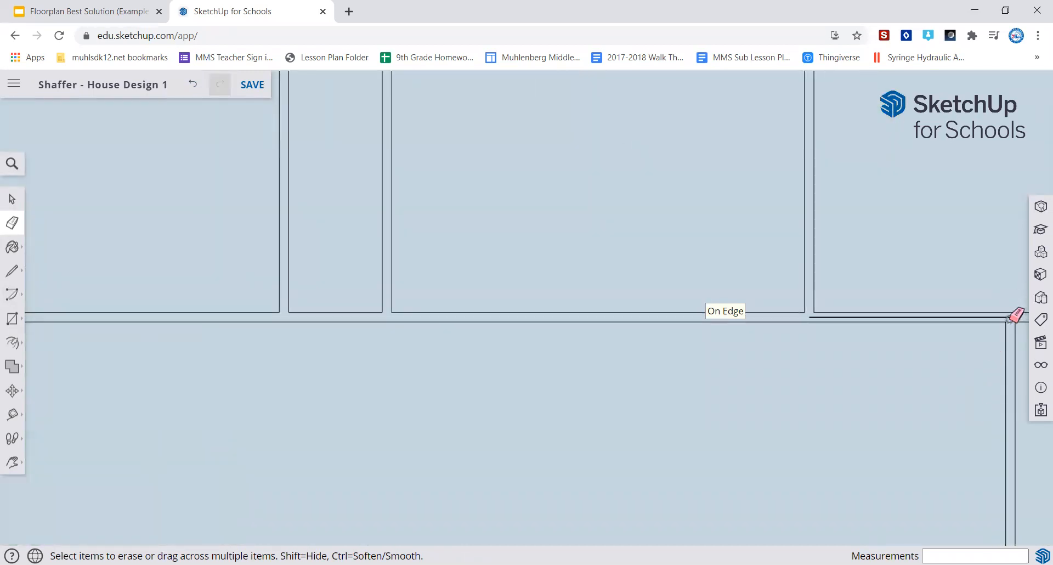
click(1008, 316)
scroll(909, 335, up, 1)
scroll(915, 331, down, 3)
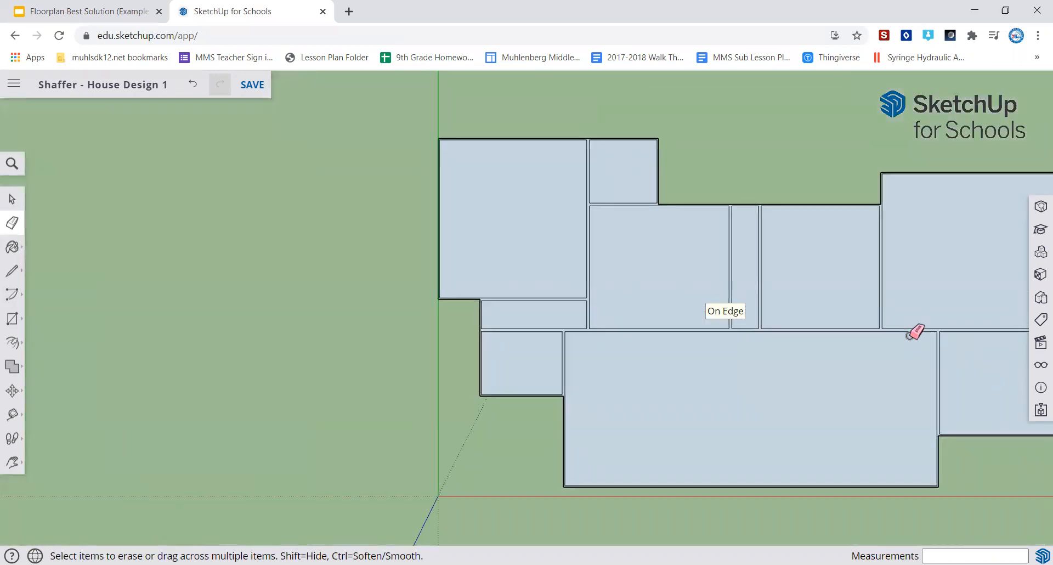
Check the walls of the whole floor plan from above and from an angled 3D view
shift+middle_drag(793, 390, 787, 392)
key(h)
drag(785, 388, 548, 398)
scroll(548, 398, up, 3)
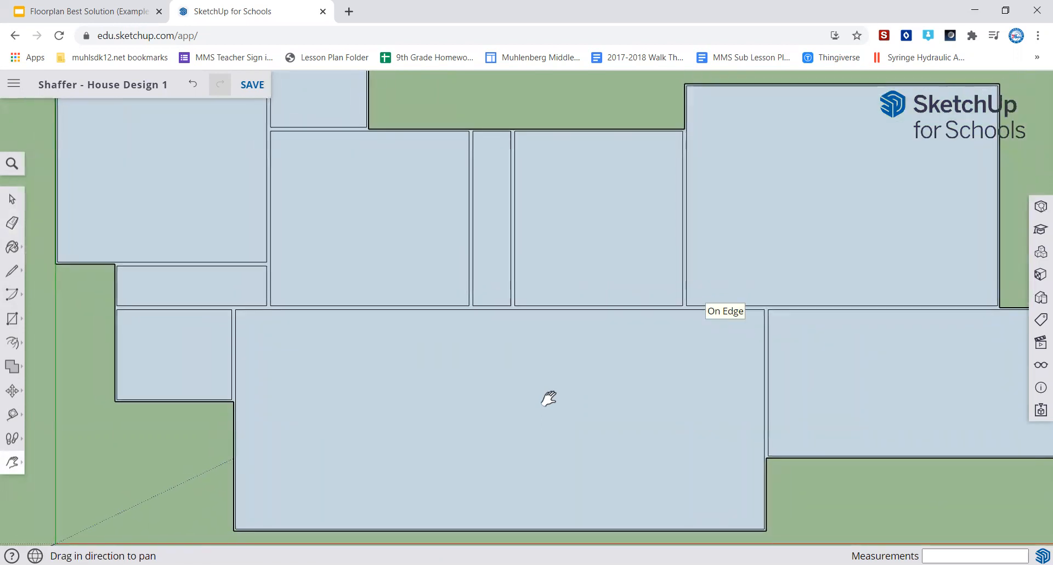
scroll(549, 398, down, 2)
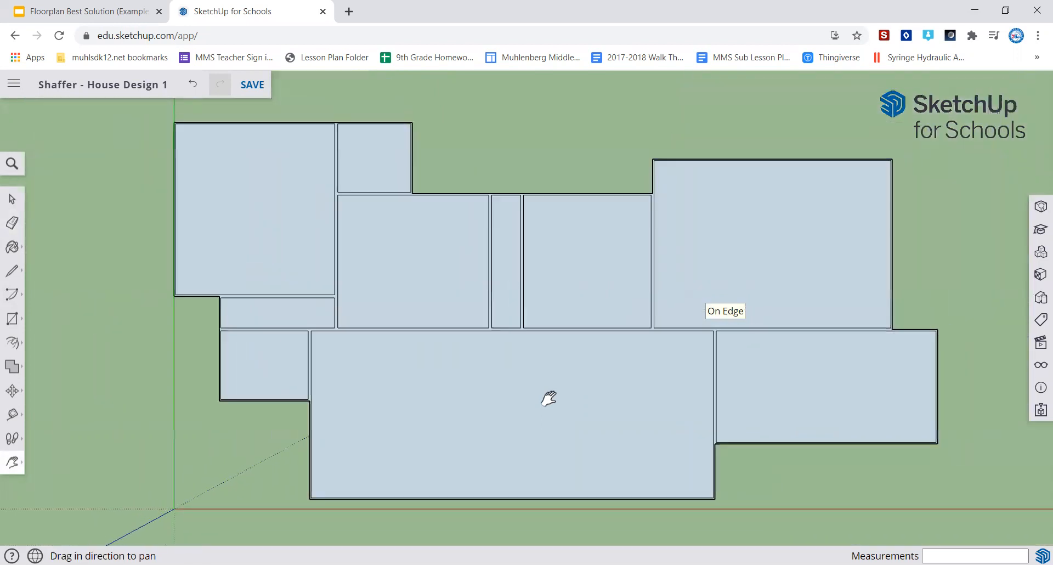
key(o)
right_click(548, 397)
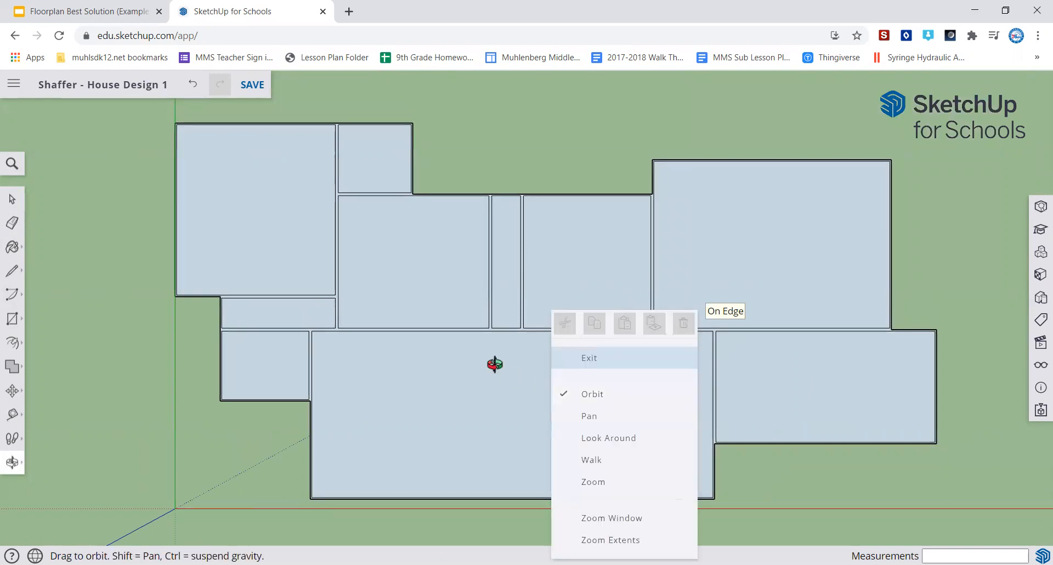
click(463, 380)
drag(442, 373, 747, 155)
drag(451, 205, 435, 327)
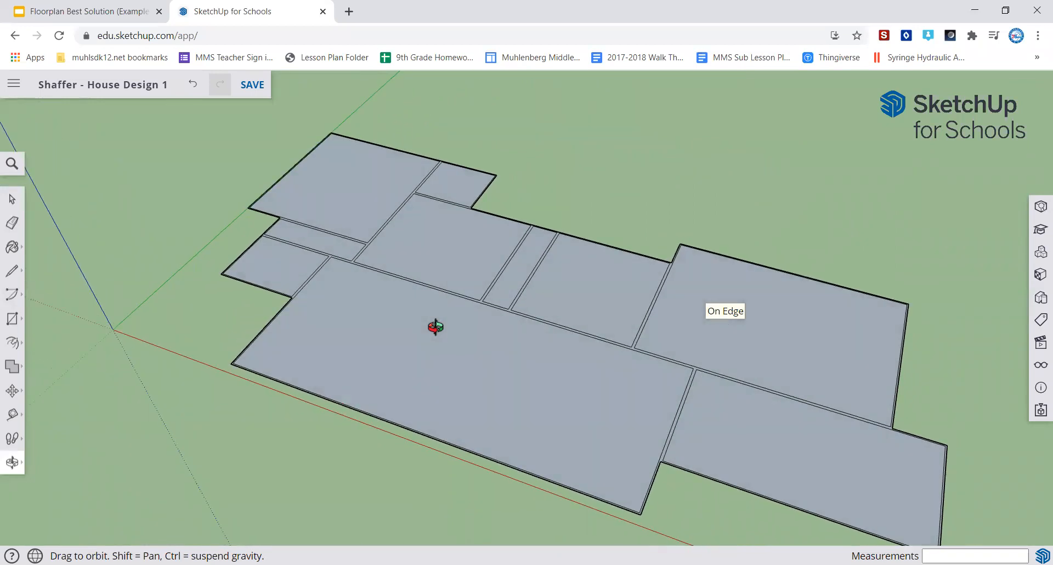
scroll(436, 327, up, 5)
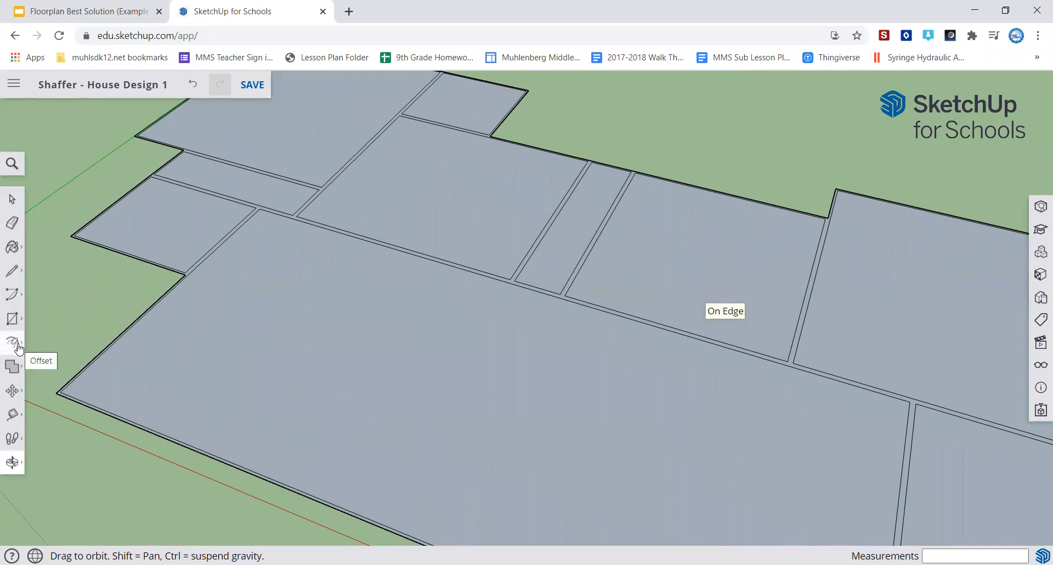
Push/Pull the connected wall face upward to raise all the house walls to 8'
click(13, 344)
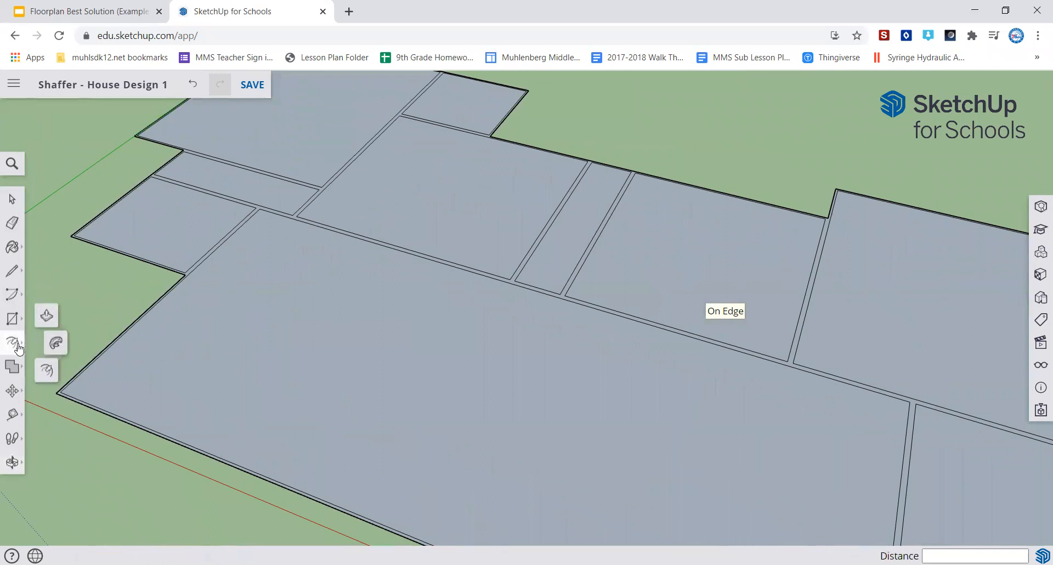
click(47, 316)
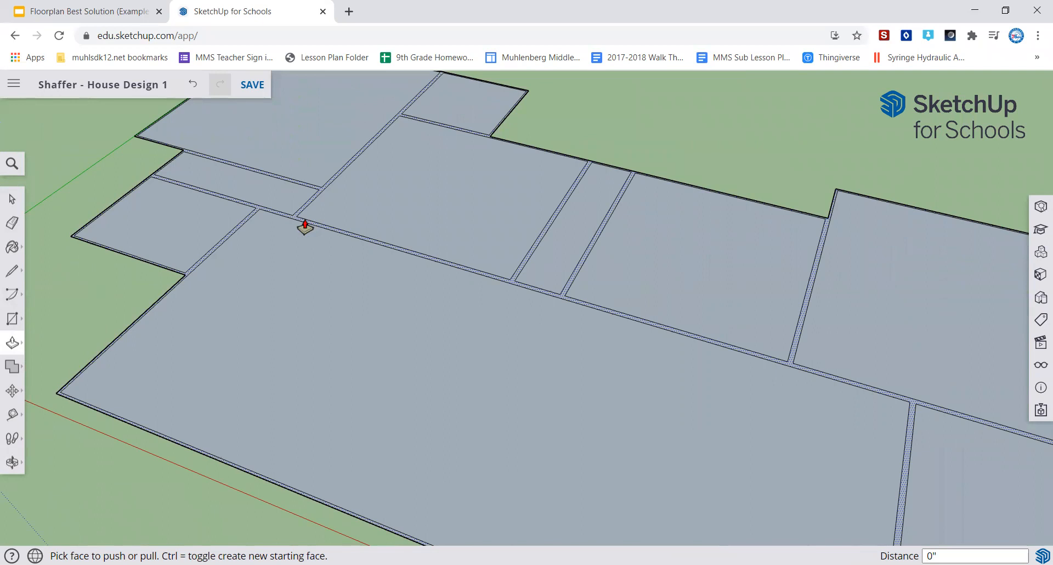
drag(305, 227, 310, 177)
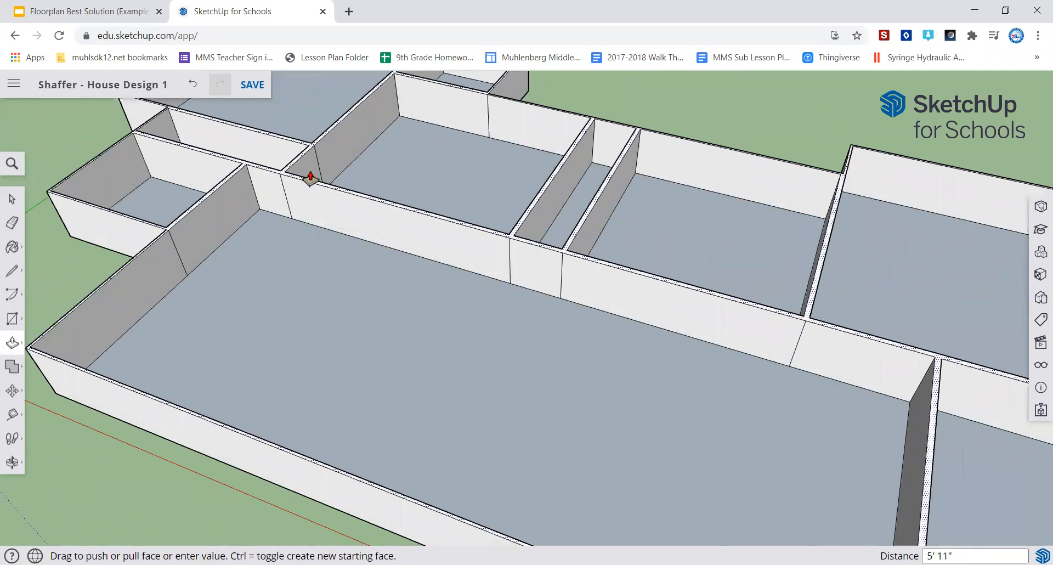
text(8)
key(Return)
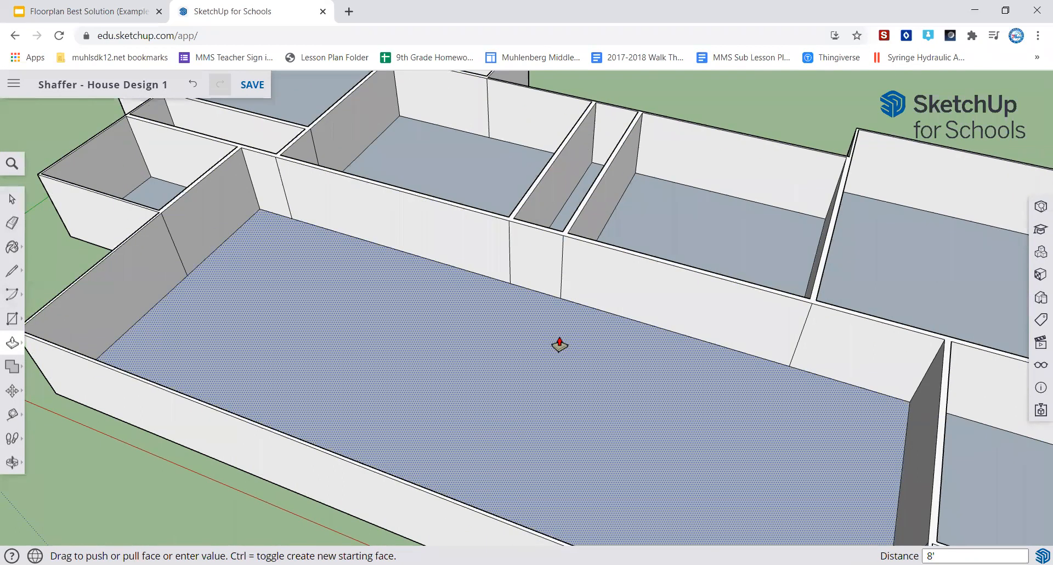
Examine the raised walls and rooms of the whole house from several angles
scroll(559, 344, down, 5)
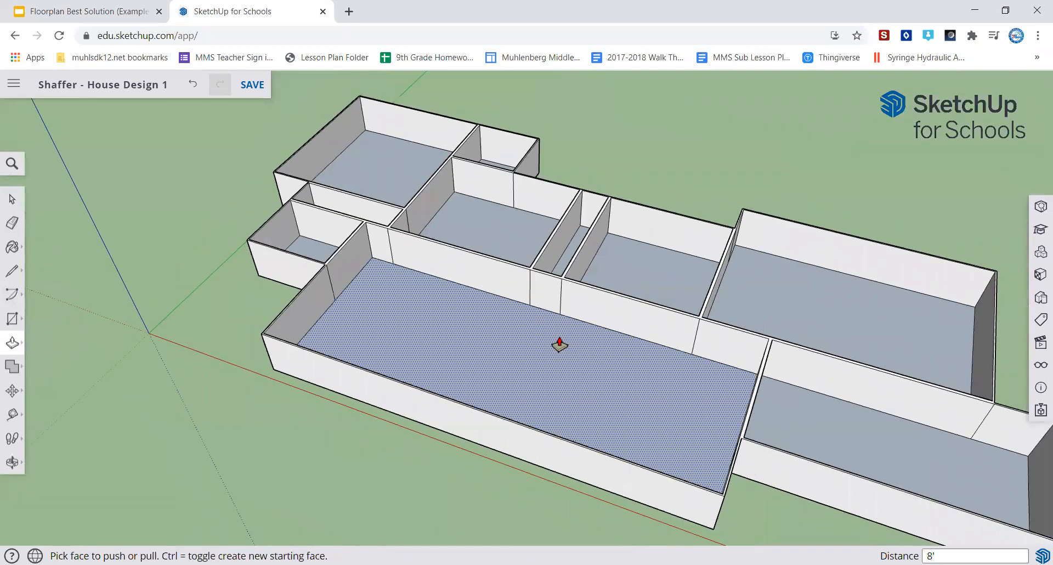
middle_click(555, 336)
middle_drag(556, 335, 525, 304)
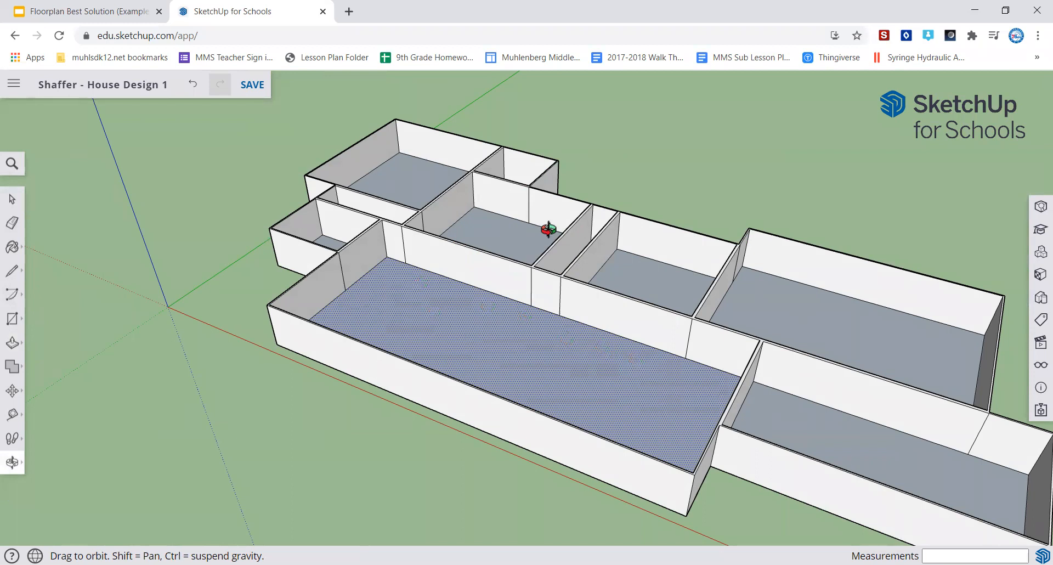
drag(573, 310, 680, 412)
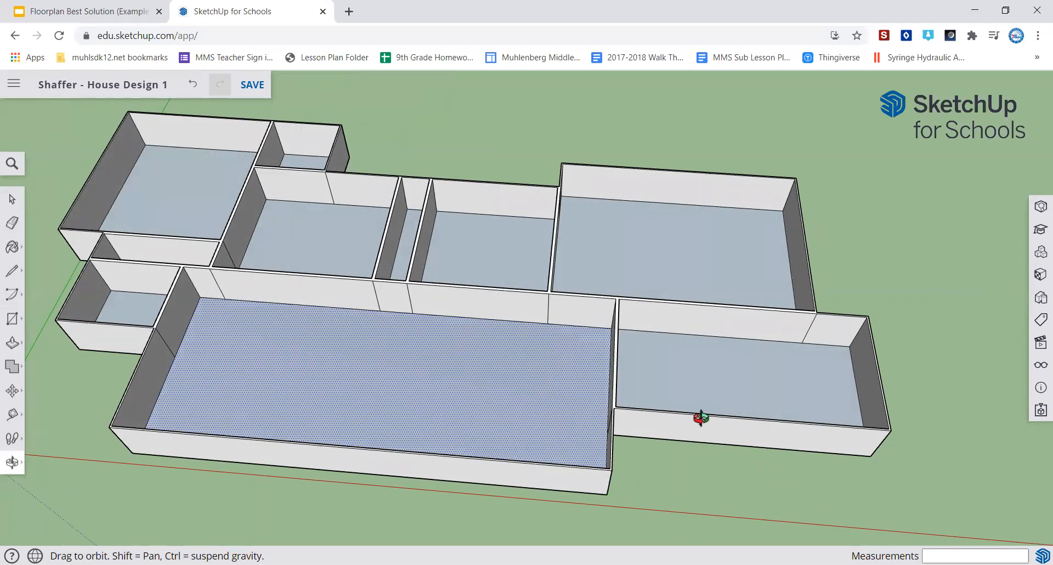
drag(703, 475, 721, 403)
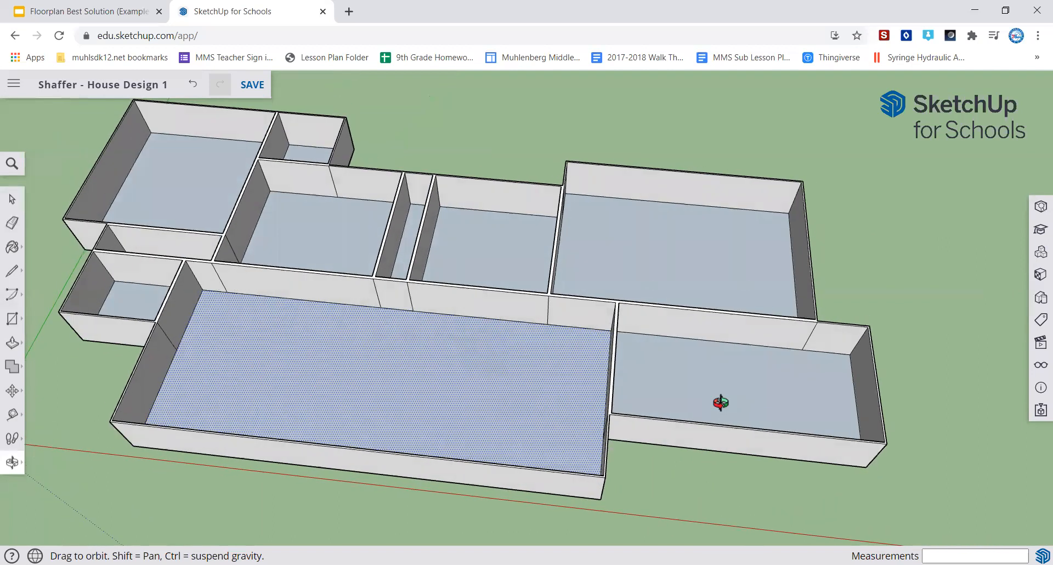
drag(609, 307, 550, 222)
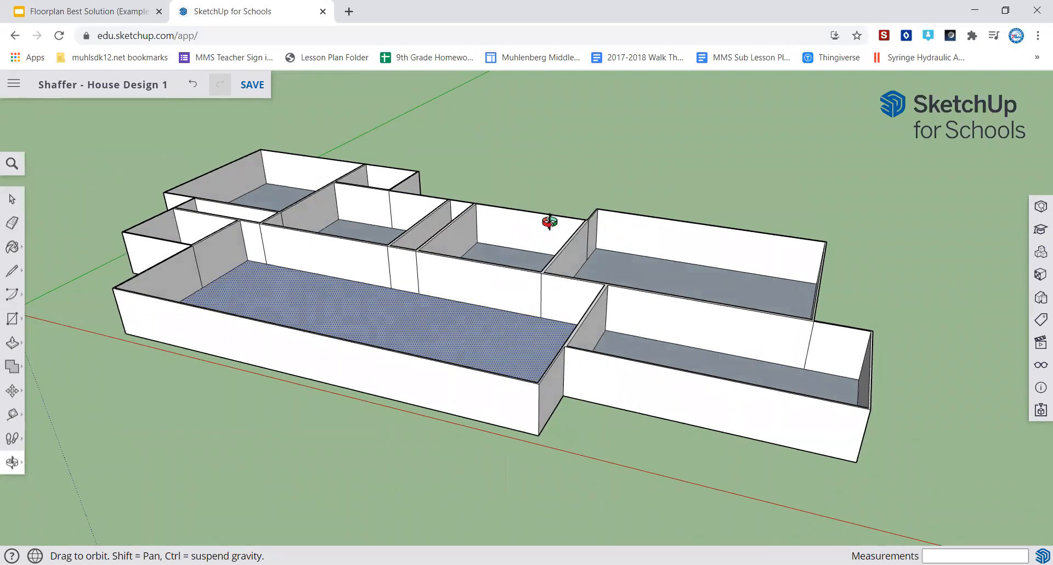
key(h)
mouse_move(567, 245)
mouse_down()
mouse_move(653, 264)
mouse_move(577, 253)
mouse_up()
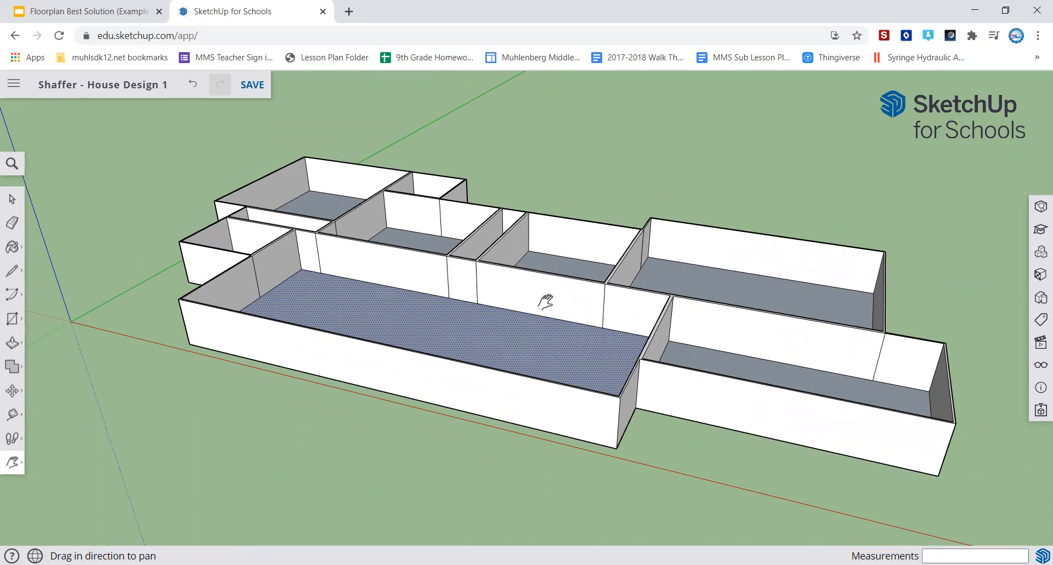
scroll(546, 301, up, 1)
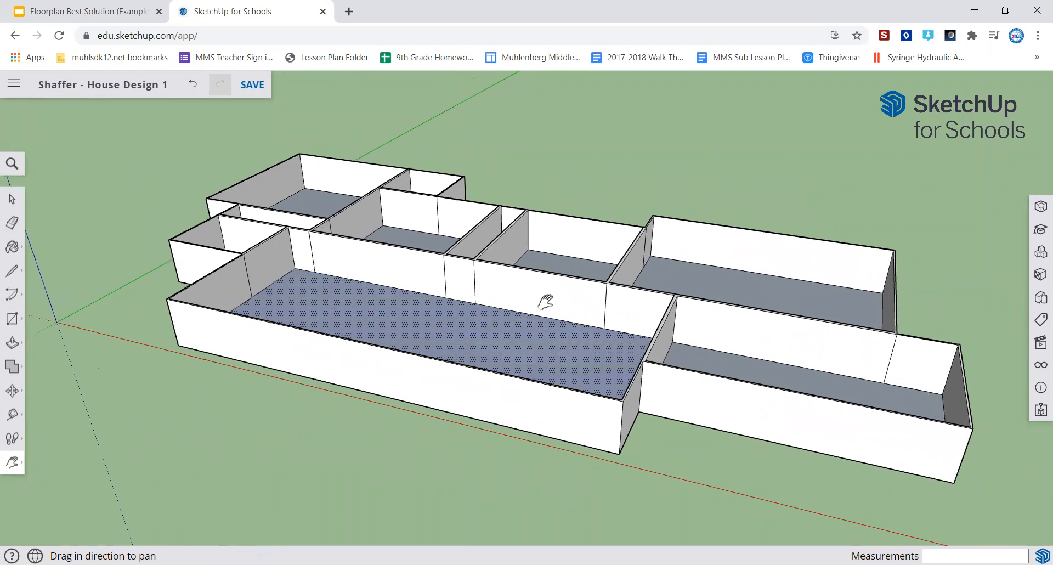
Undo and redo the wall extrusion, and save the house design with the walls raised
click(194, 85)
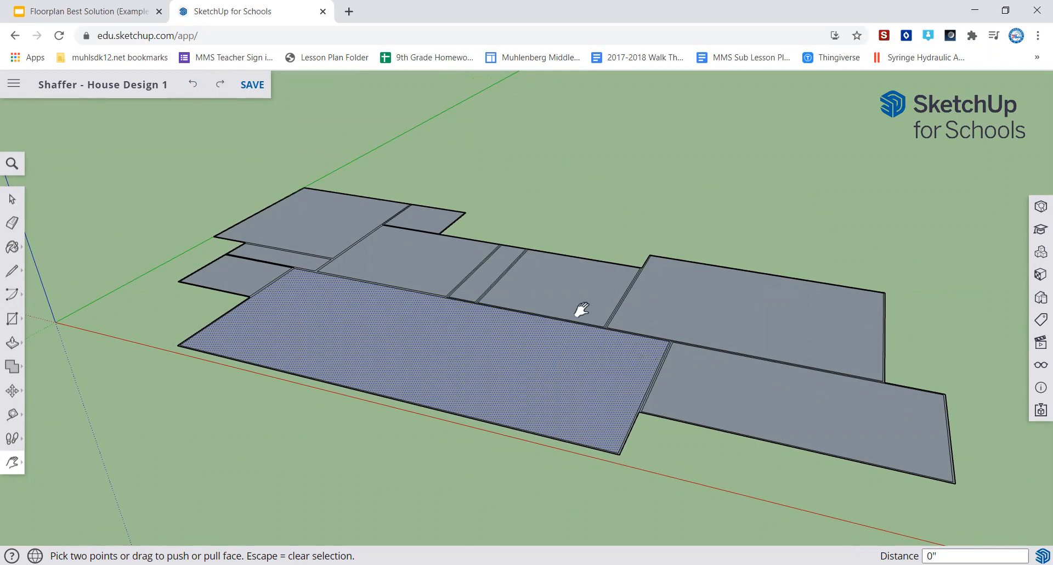
click(220, 86)
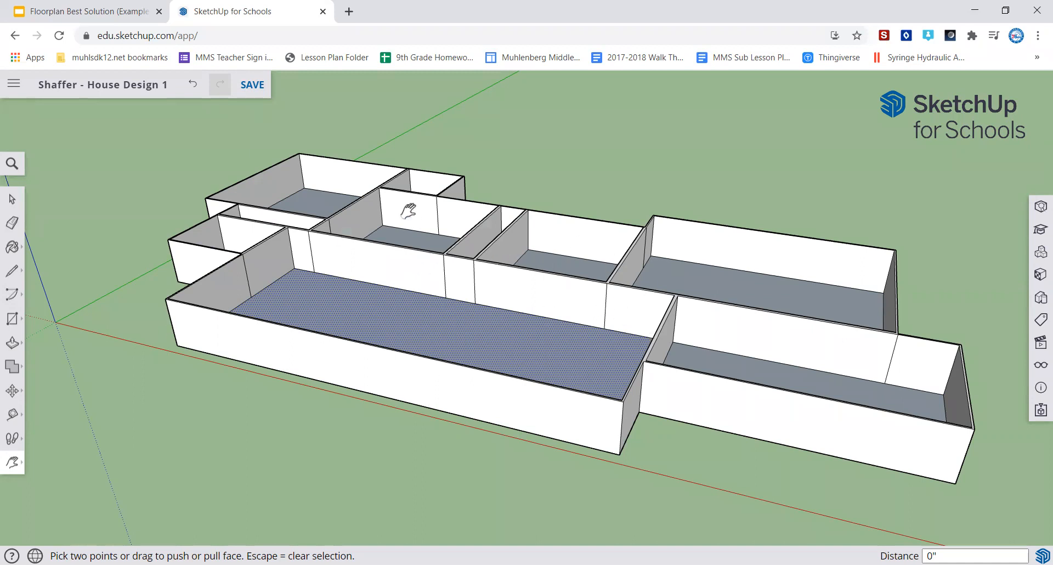
click(252, 84)
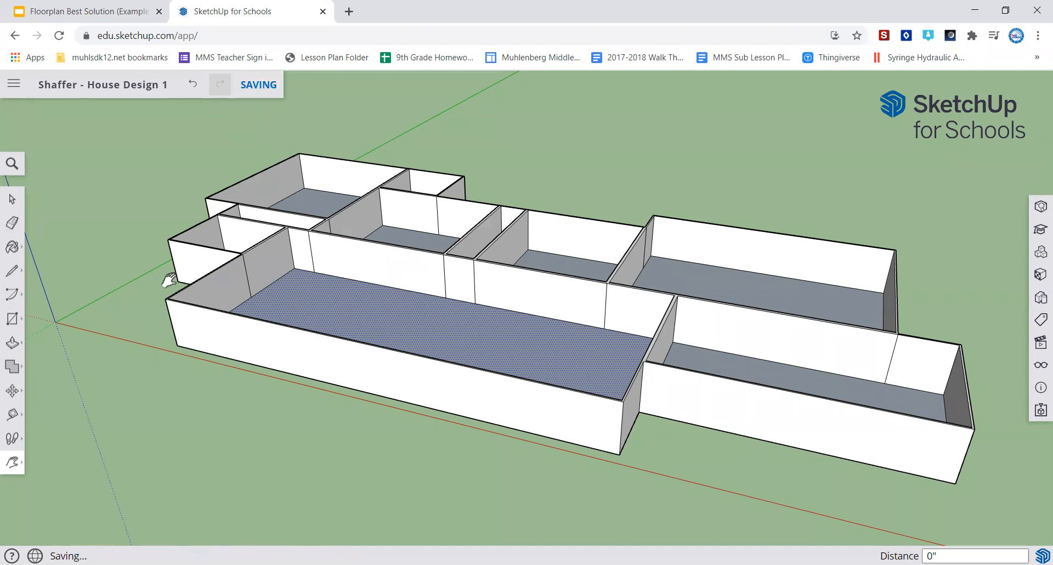